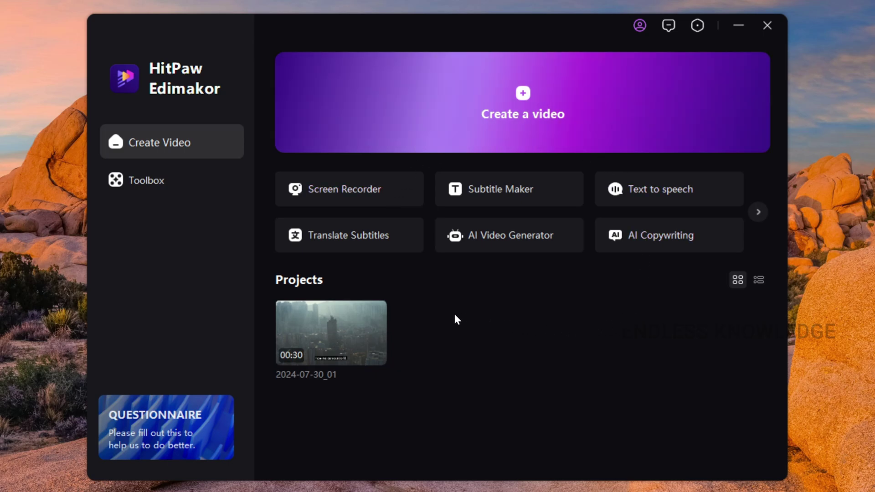
- Open Text to speech and enter the Endless Knowledge intro script about pollution, its causes and practical steps to mitigate it
click(630, 191)
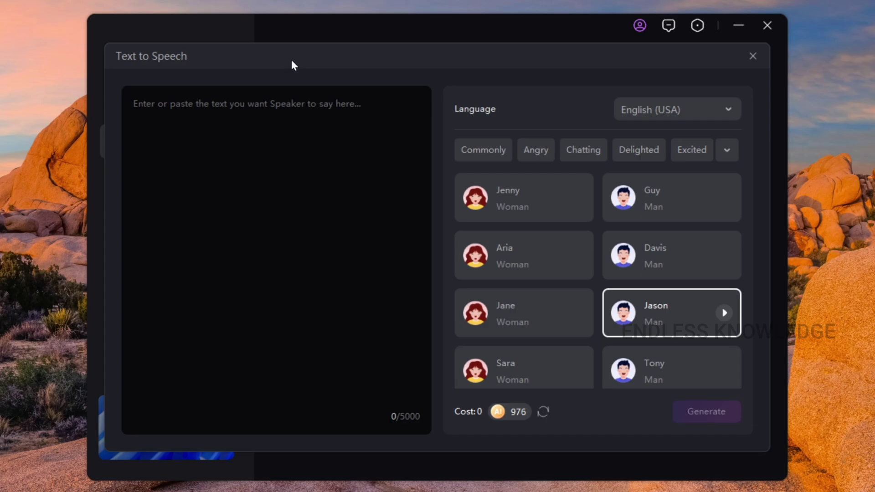
click(133, 105)
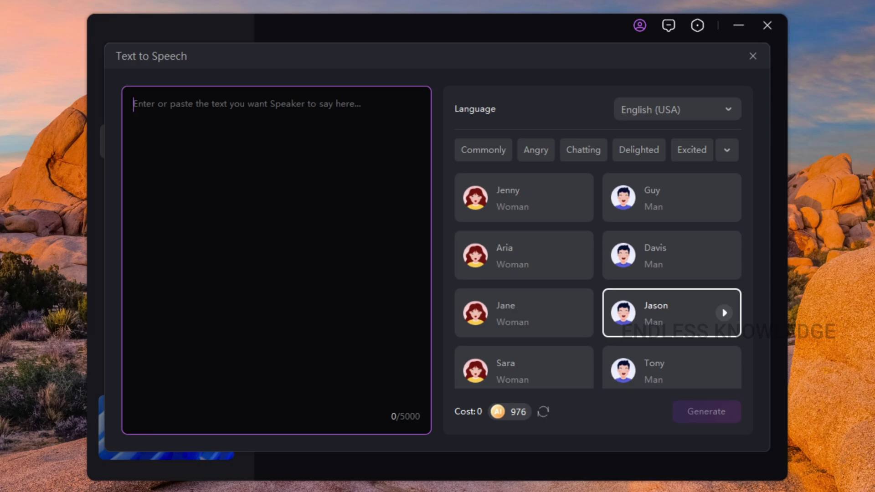
text(Welcome to today's episode of "Endless Knowledge"! In today's special segment, we'll be discussing a crucial topic that affects us all: pollution and how we can control it. Pollution is the introduction of harmful substances or products into the environment, causing adverse effects on living organisms and the natural world. It's a global issue that demands immediate attention and action. In this video, we'll explore the different types of pollution, their causes, and practical steps we can take to mitigate their impact.)
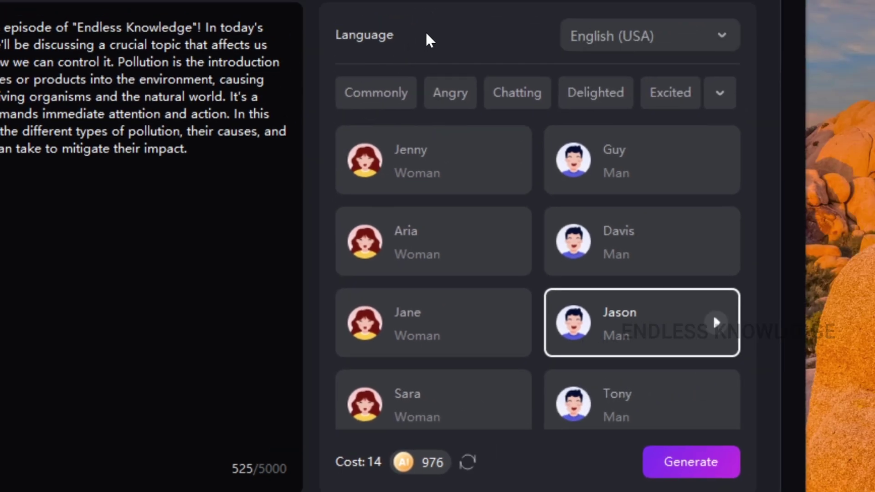
- Look through the available speech languages and choose English (USA)
click(704, 38)
scroll(692, 104, down, 3)
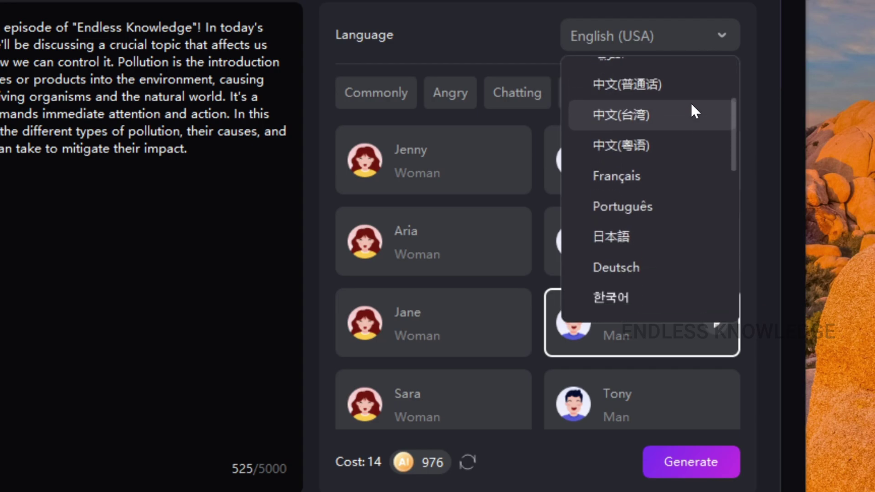
scroll(691, 104, down, 5)
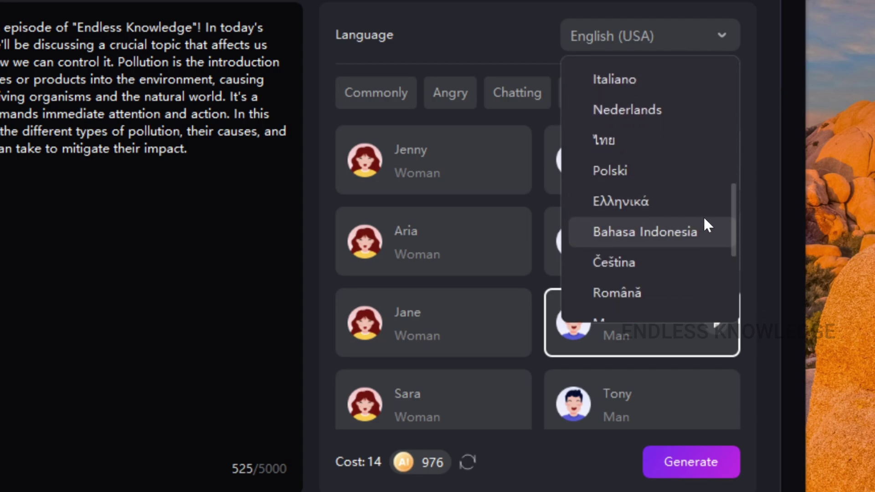
drag(733, 221, 702, 75)
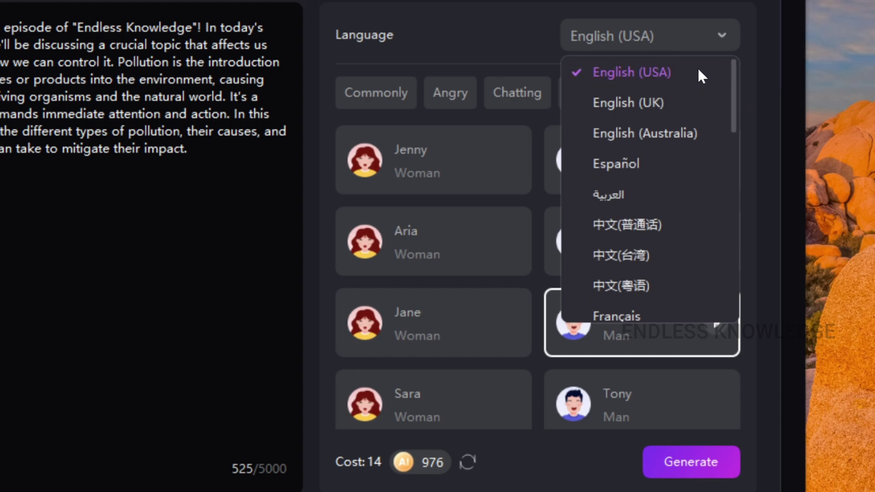
click(672, 71)
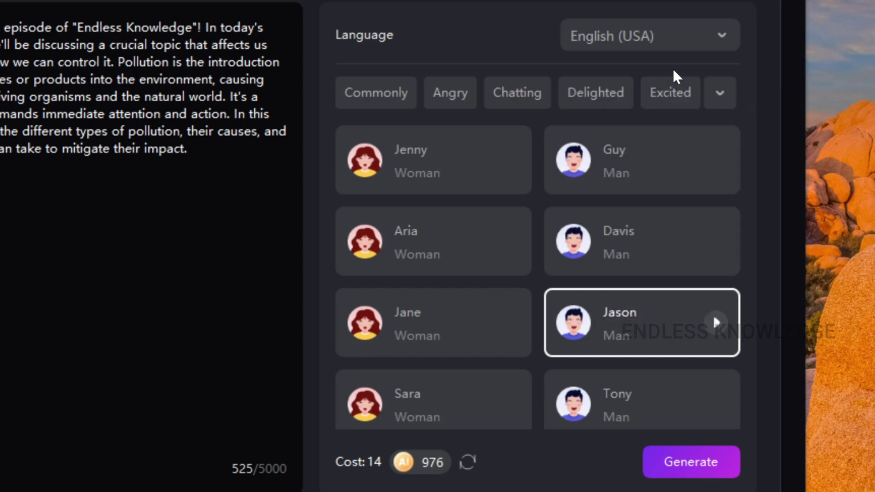
- Look through the voices, expand the full set of speaking styles and preview Jenny's voice in the Angry style
scroll(492, 237, down, 2)
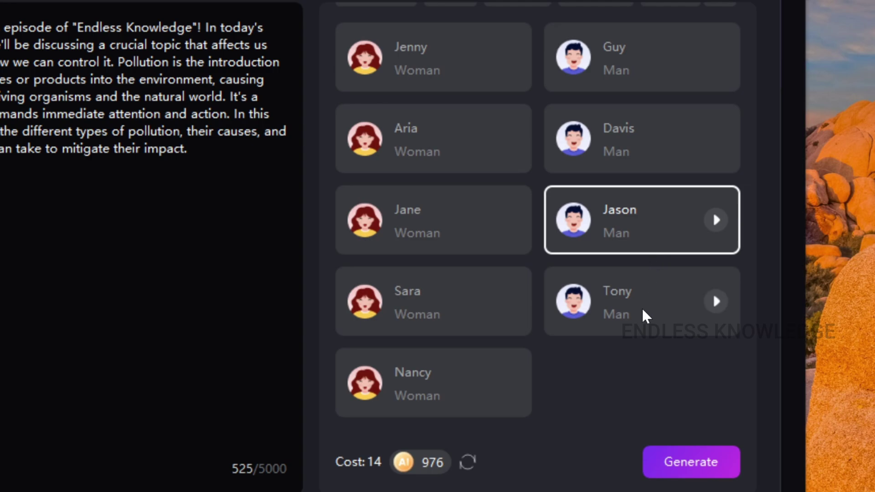
scroll(646, 316, up, 3)
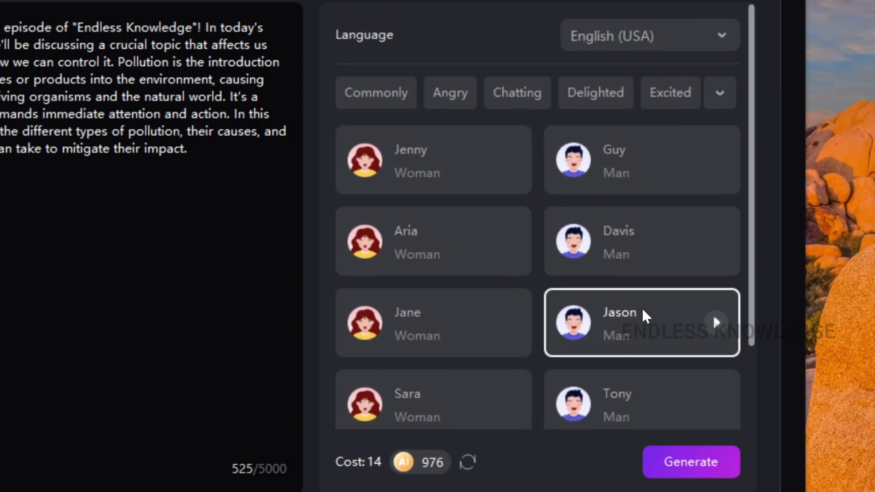
click(720, 93)
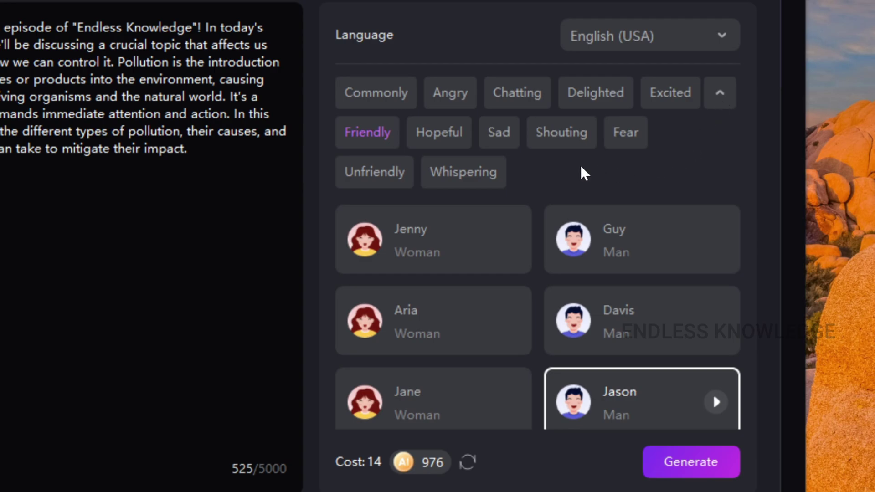
click(447, 92)
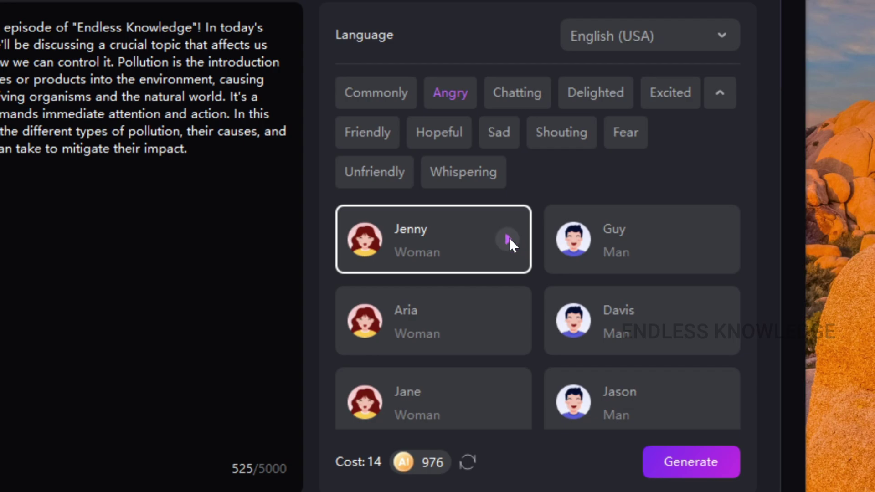
- Try the Fear, Sad, Chatting, Delighted, Excited, Shouting and Hopeful styles to see which voices each one offers
click(623, 133)
click(495, 141)
click(505, 102)
click(586, 101)
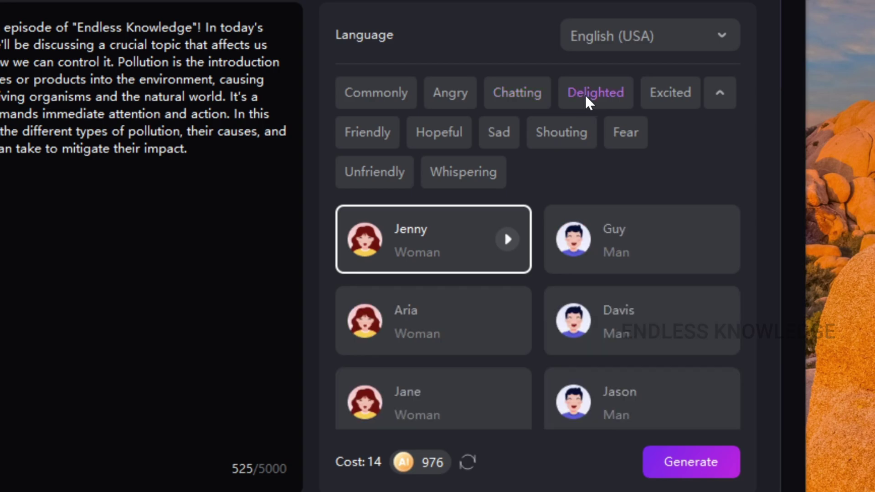
click(665, 105)
click(619, 136)
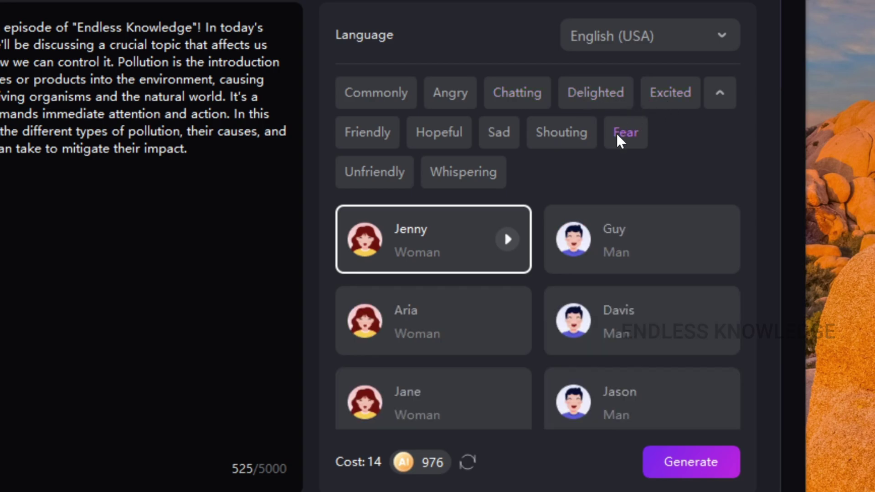
click(559, 139)
click(500, 139)
click(452, 142)
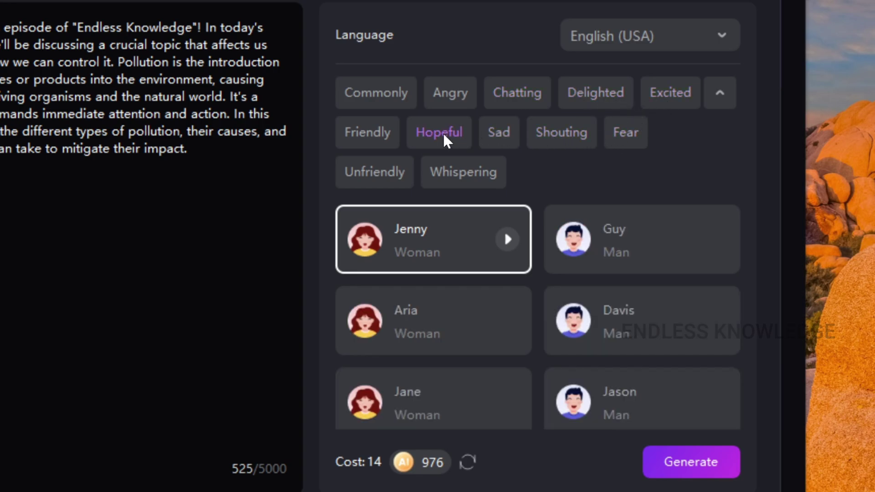
click(517, 100)
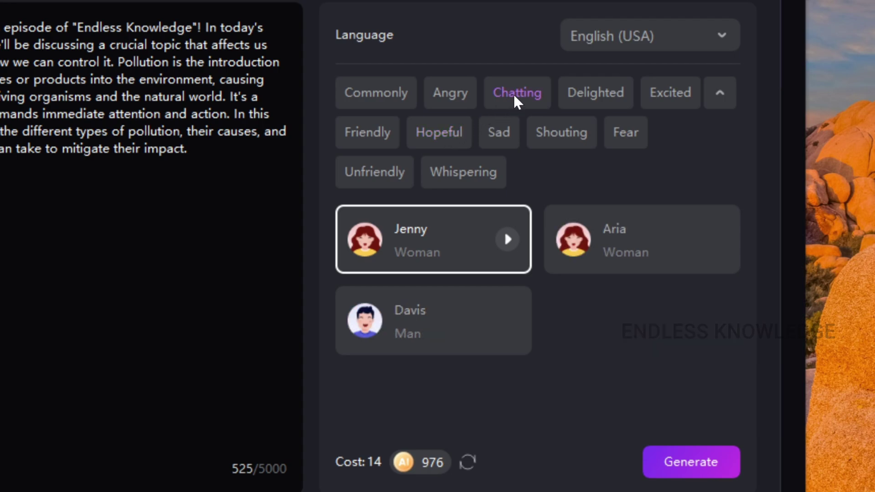
- Compare the voice lists of the Friendly, Hopeful, Sad, Shouting and Fear styles
click(383, 132)
scroll(478, 256, down, 4)
scroll(491, 263, up, 4)
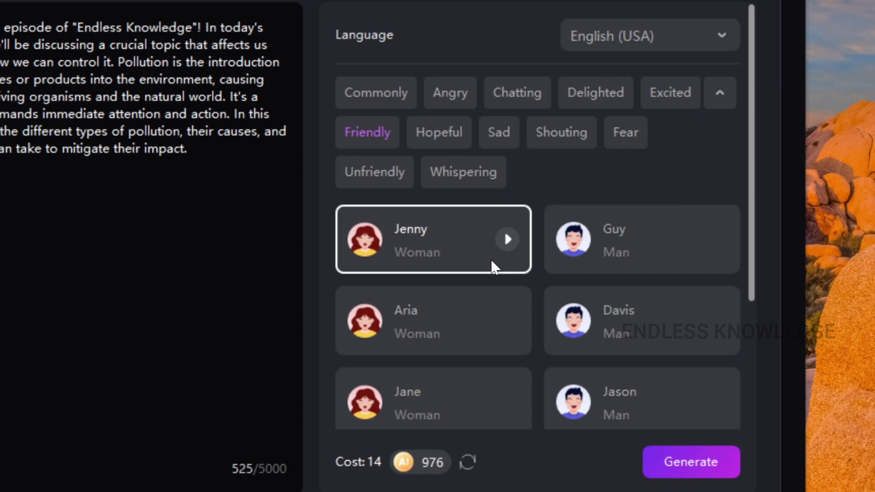
click(448, 135)
click(510, 135)
click(560, 136)
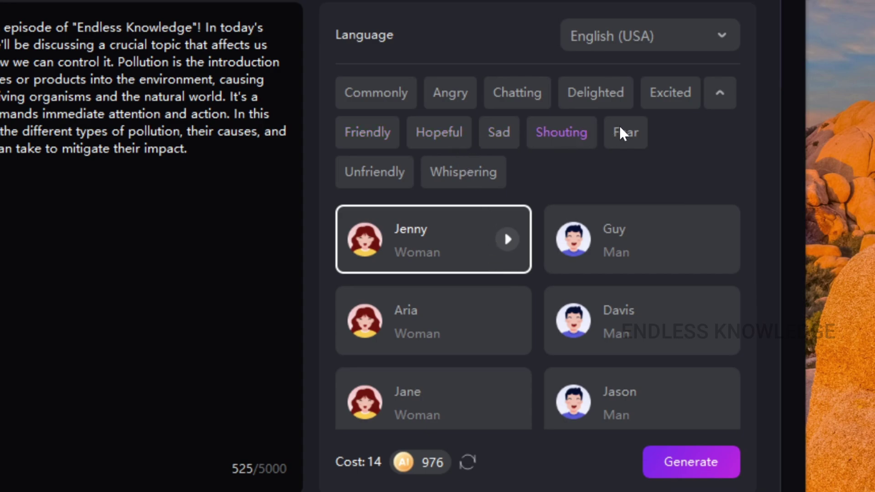
click(629, 136)
scroll(646, 159, down, 4)
scroll(645, 159, up, 4)
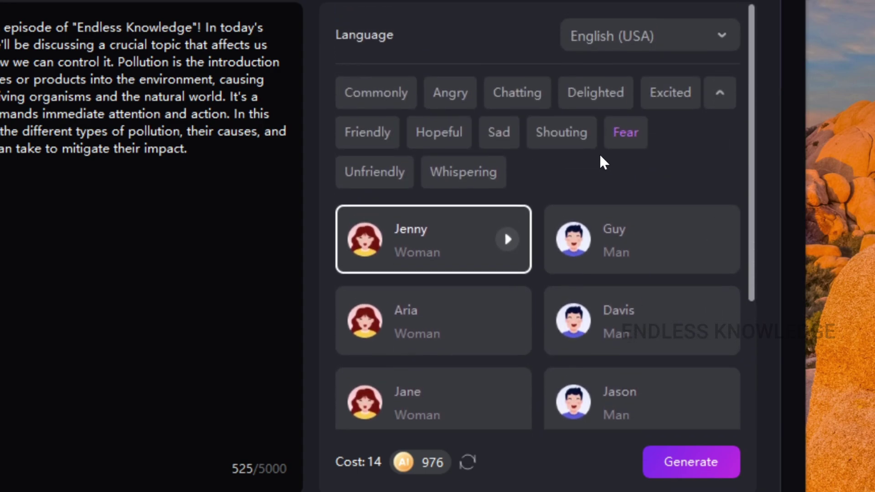
- Set the speaking style to Friendly and choose the Jane voice, previewing it
click(387, 133)
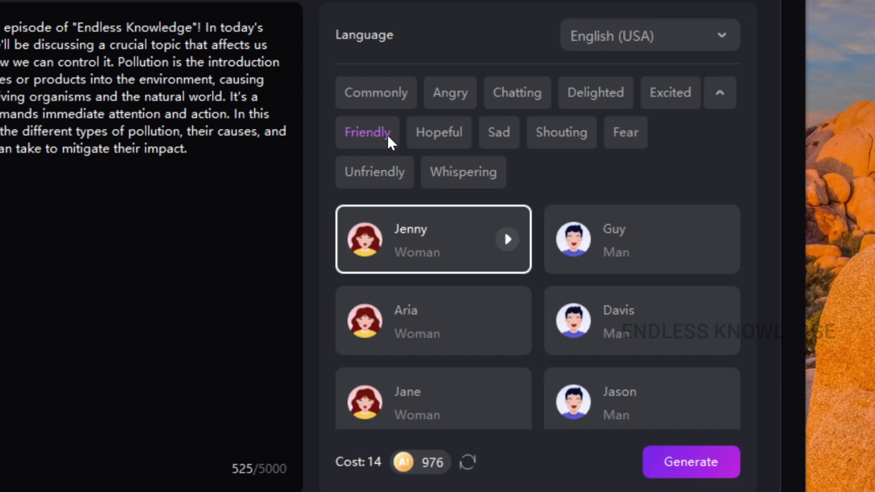
scroll(392, 146, down, 4)
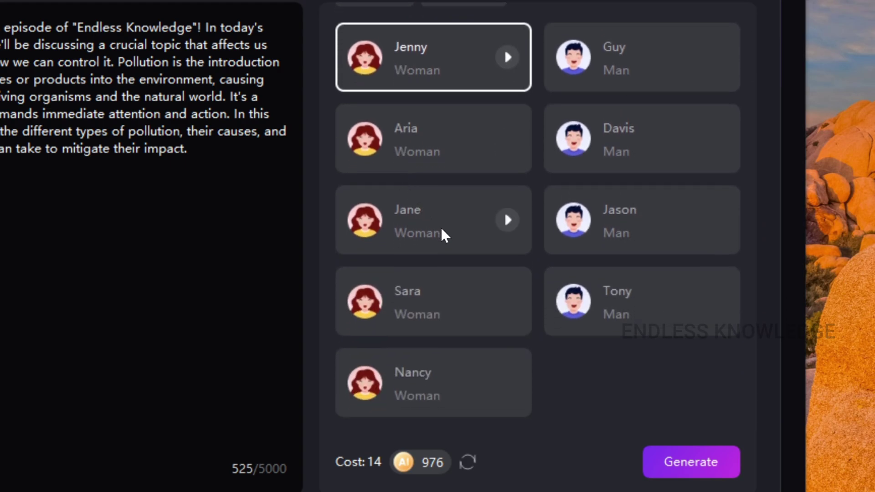
click(506, 218)
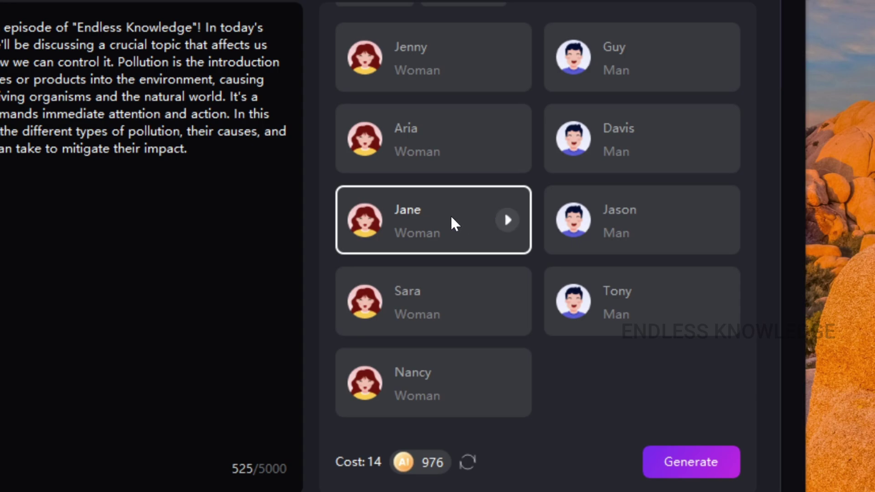
scroll(450, 215, up, 5)
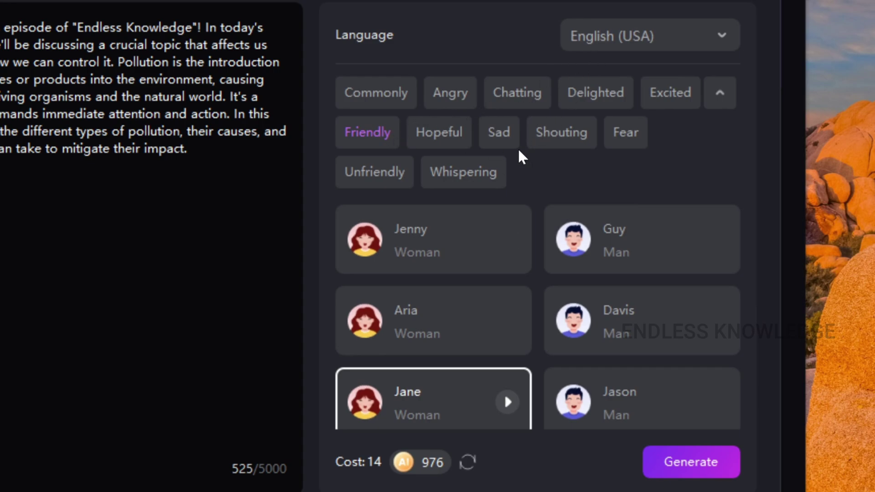
scroll(707, 173, down, 5)
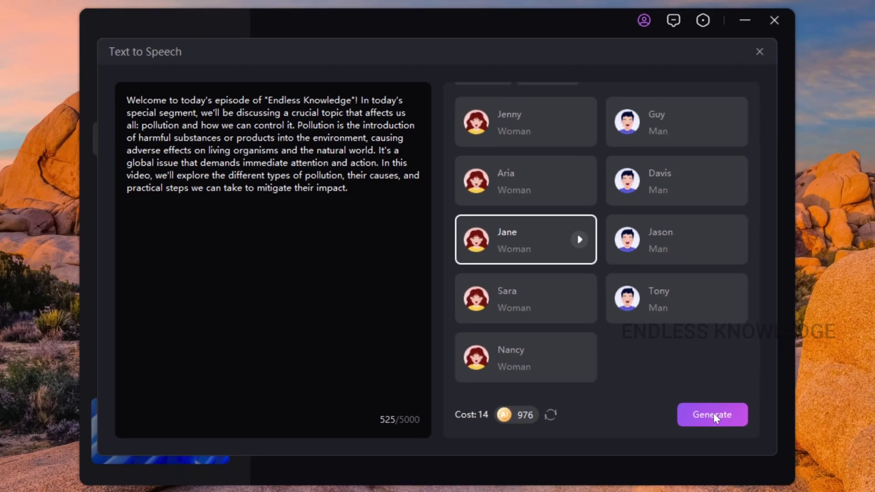
- Generate the speech onto the timeline and play back its opening seconds
click(693, 460)
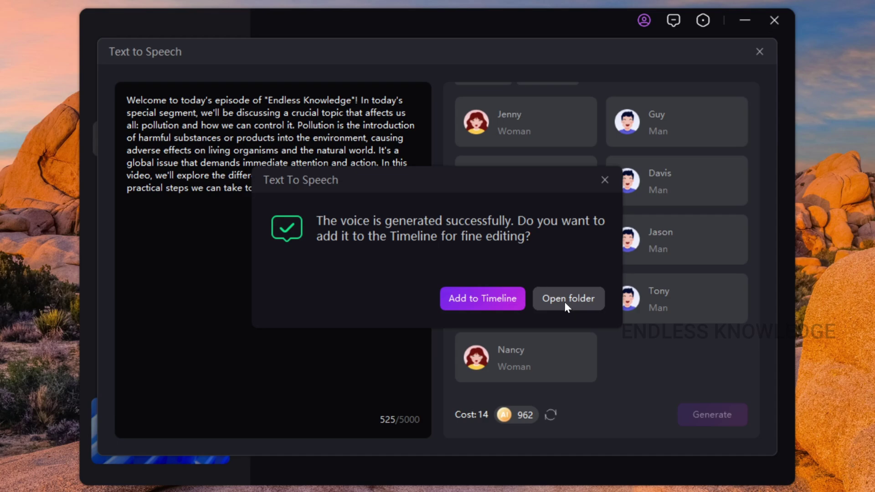
click(506, 303)
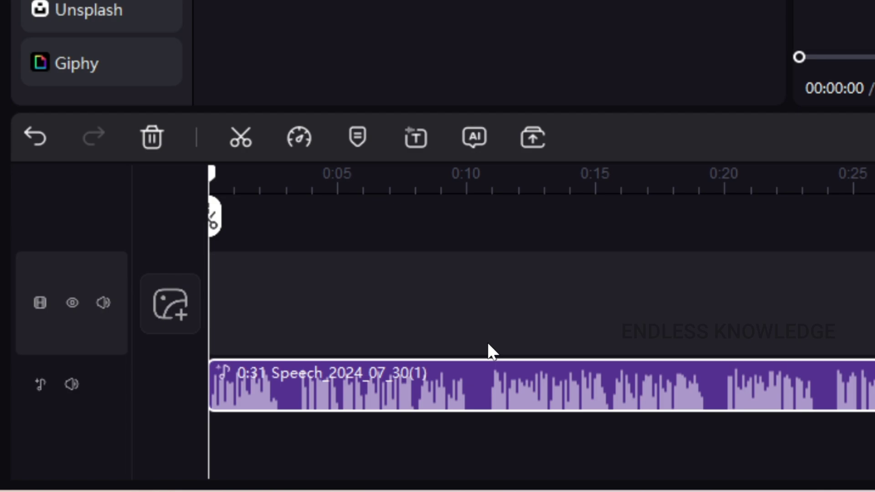
key(space)
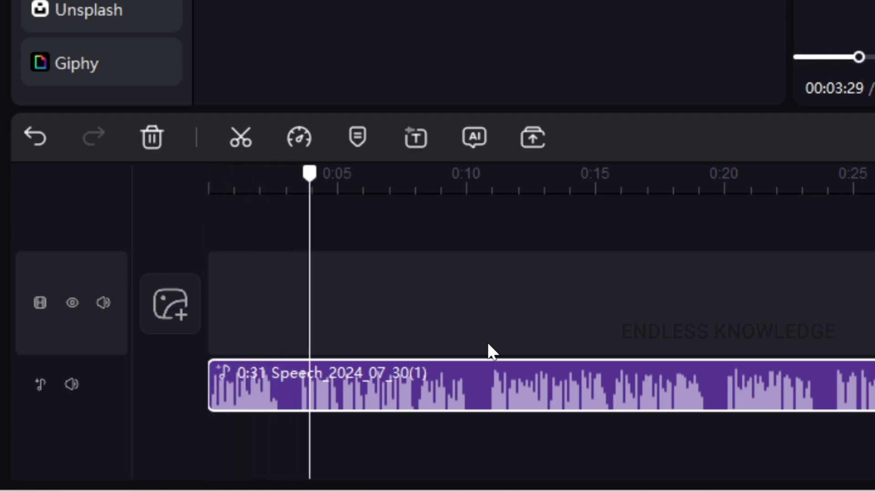
key(space)
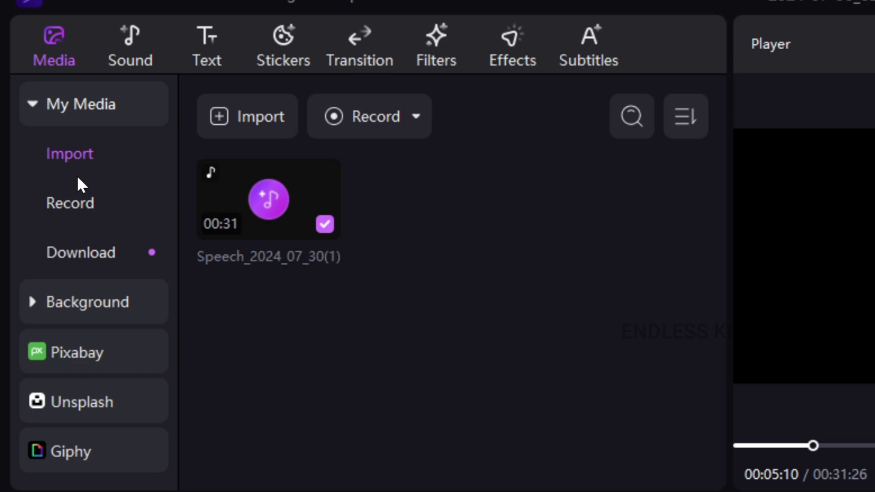
- Search the Pixabay stock videos for "pollution"
click(81, 357)
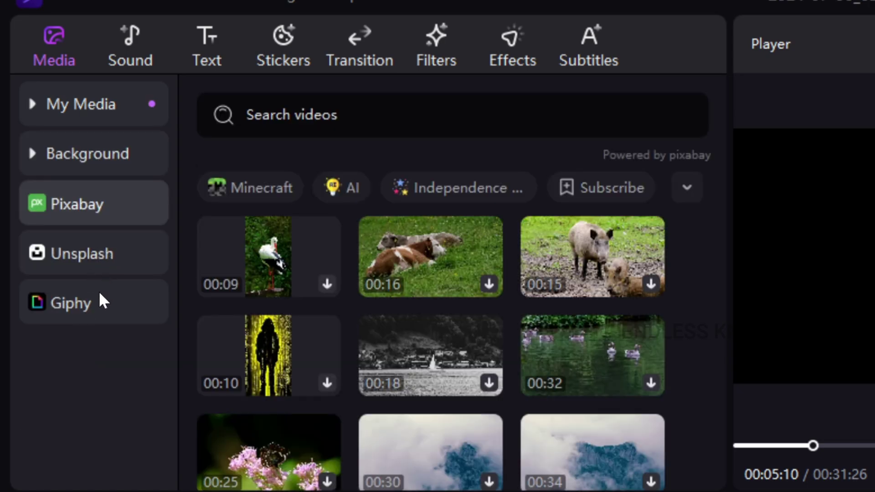
click(348, 129)
text(po)
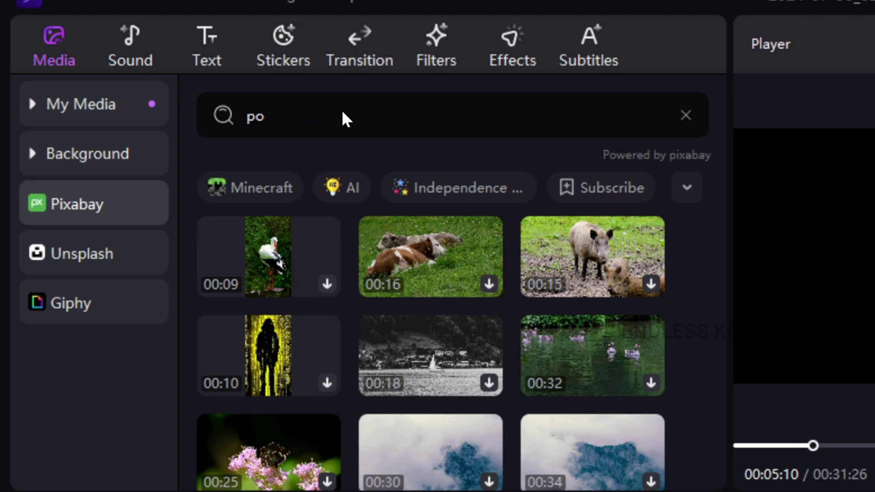
text(llution)
key(Return)
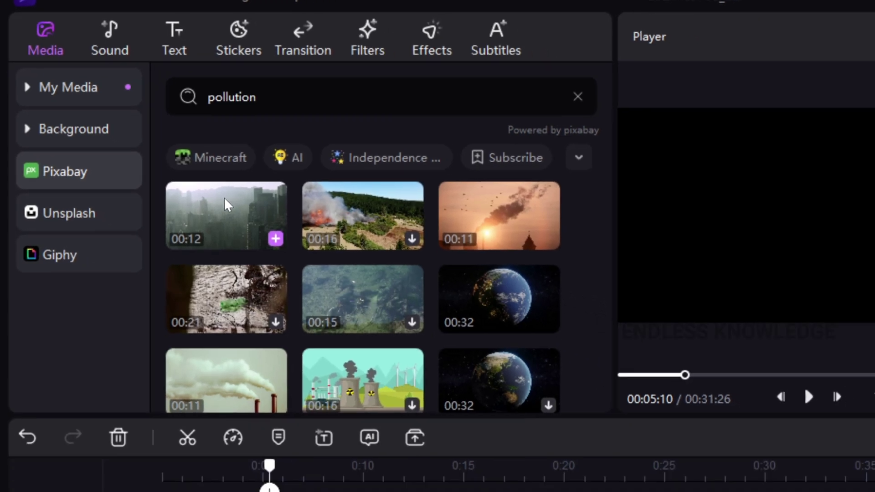
- Place the hazy city, wildfire smoke and sunset chimney smoke clips one after another on the video track from its start
drag(265, 238, 228, 432)
drag(283, 176, 493, 445)
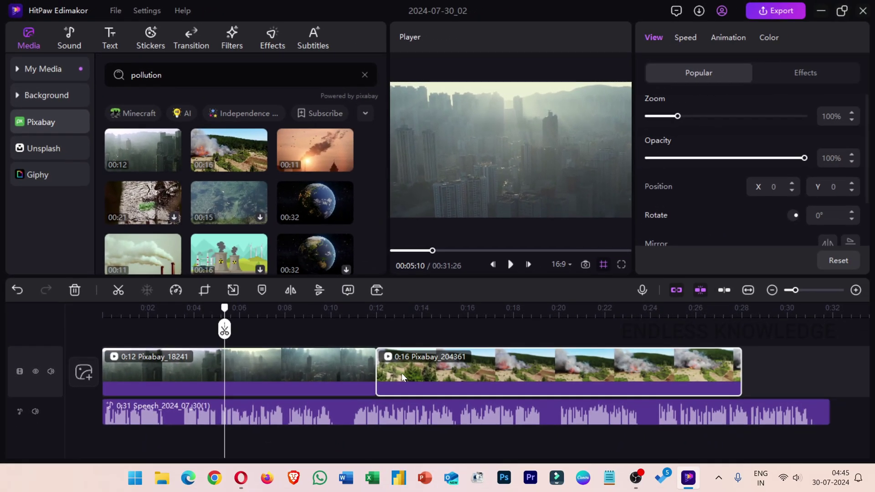
drag(280, 143, 741, 356)
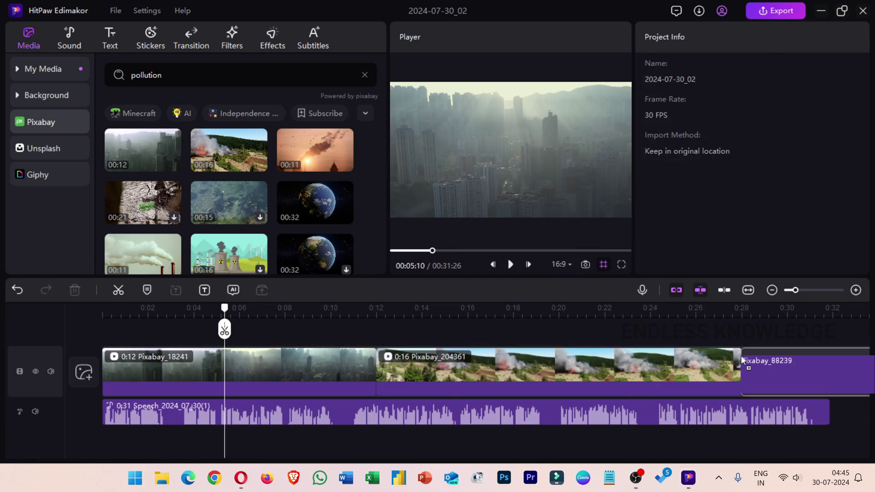
- Trim the end of the sunset smoke clip to match the end of the speech audio
scroll(725, 337, down, 3)
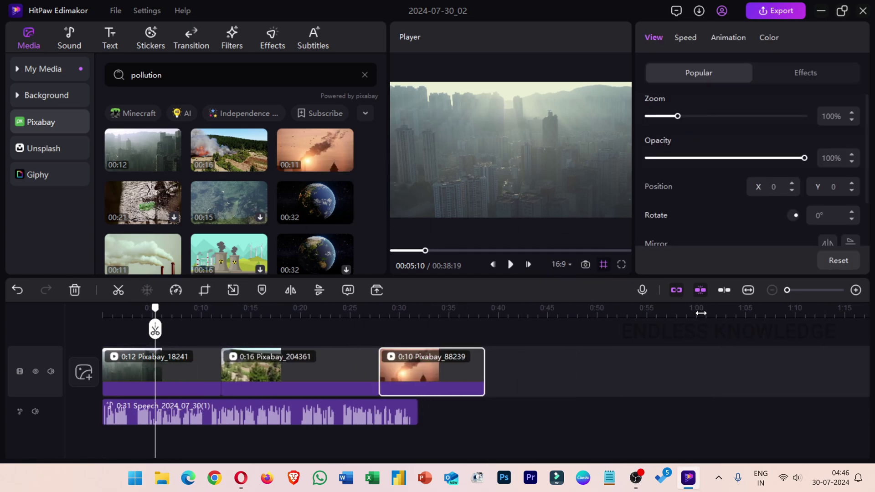
drag(483, 365, 417, 365)
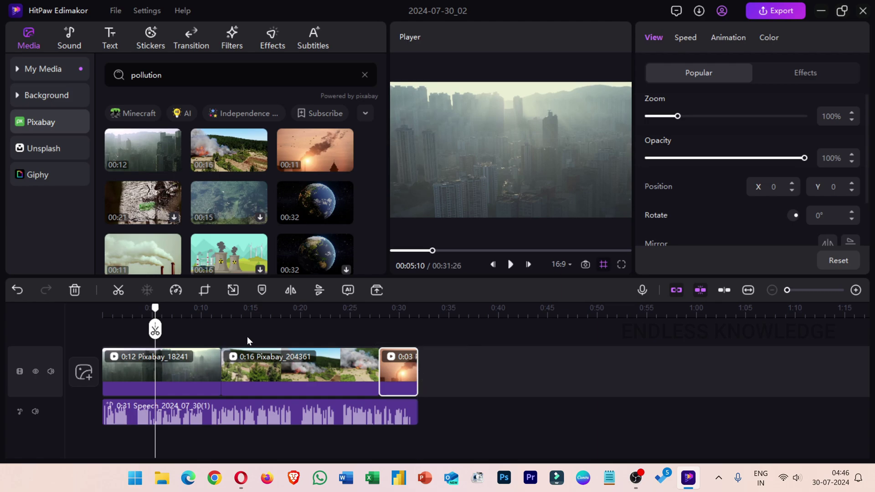
- Open the Auto Subtitles settings and select the speech audio clip on the timeline as the source
click(188, 410)
click(196, 360)
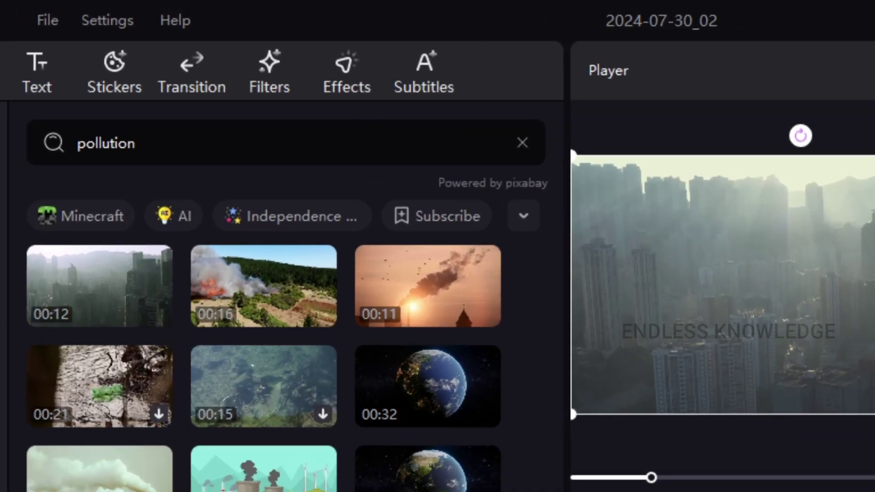
click(430, 78)
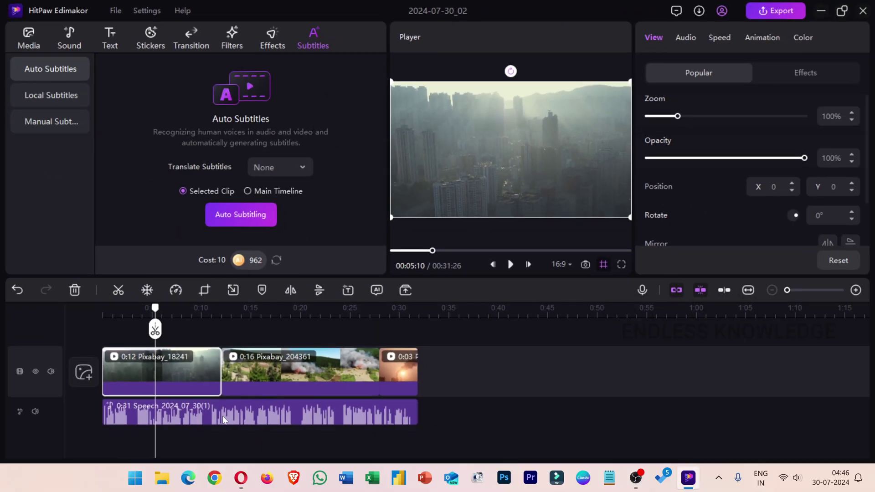
click(222, 415)
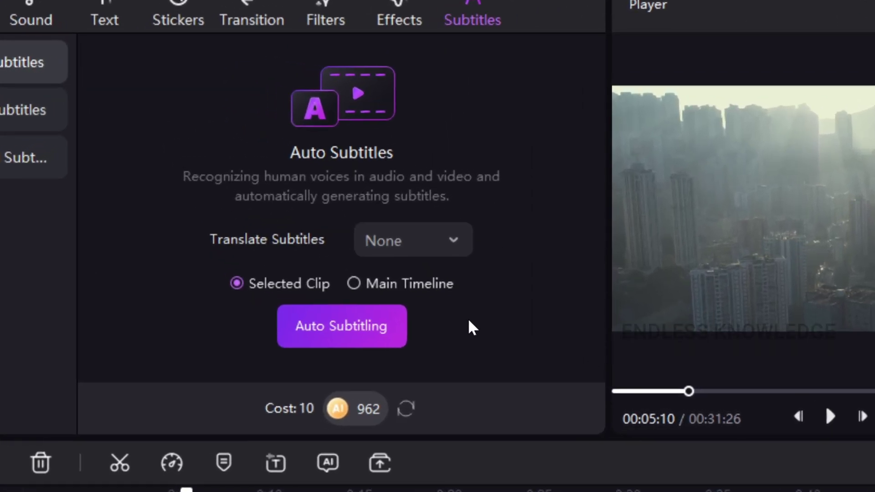
- Generate auto subtitles for the selected speech clip with English as the translation language, starting from the beginning of the timeline
click(456, 244)
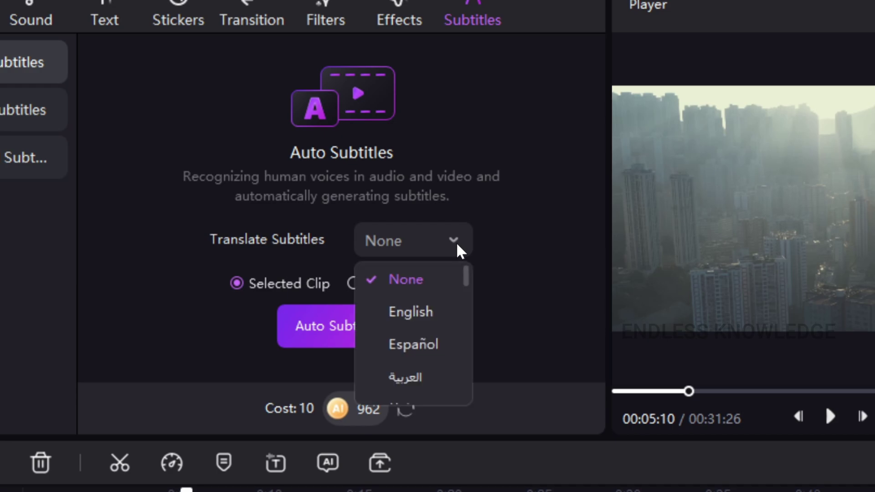
scroll(446, 314, down, 2)
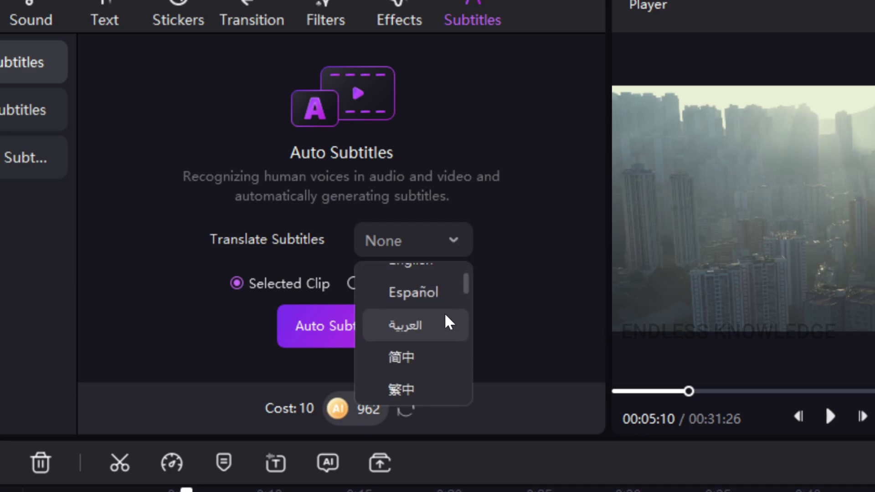
scroll(446, 315, up, 2)
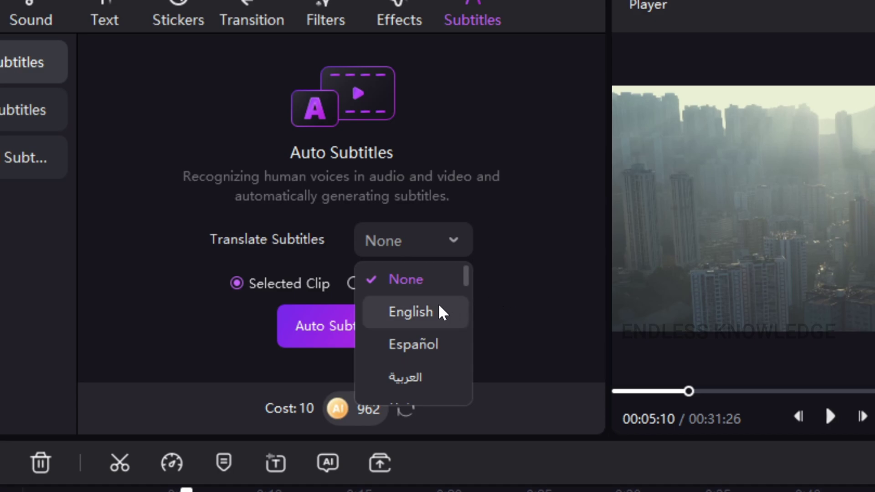
scroll(432, 312, down, 1)
scroll(430, 308, down, 5)
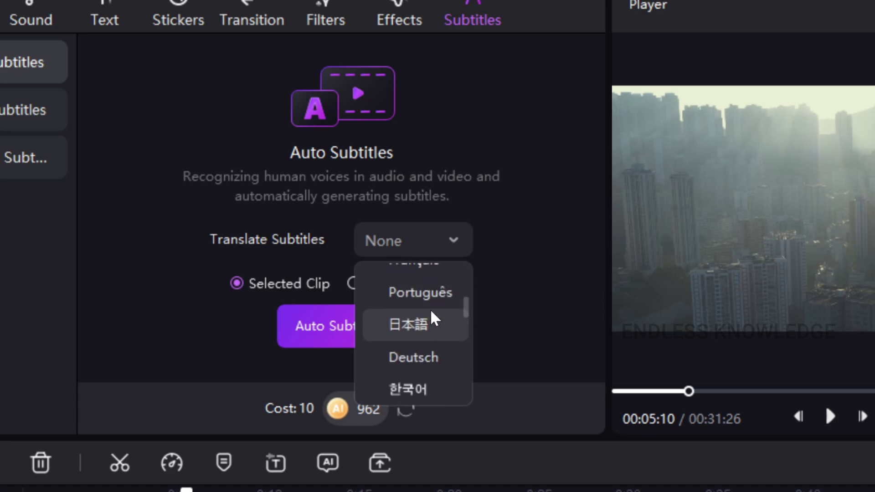
scroll(430, 312, up, 6)
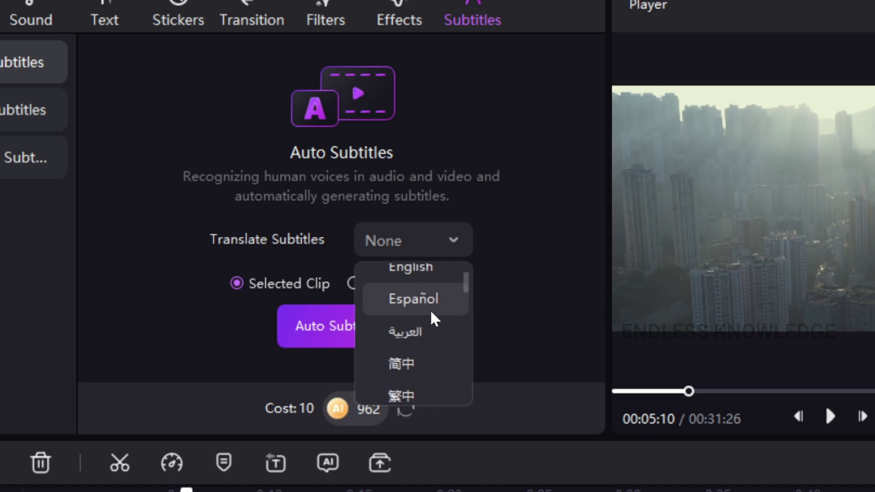
click(430, 312)
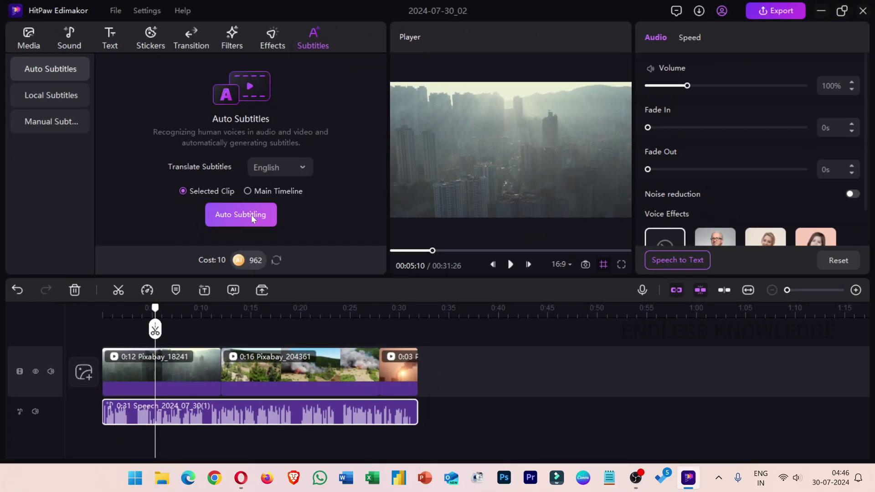
click(102, 307)
click(233, 219)
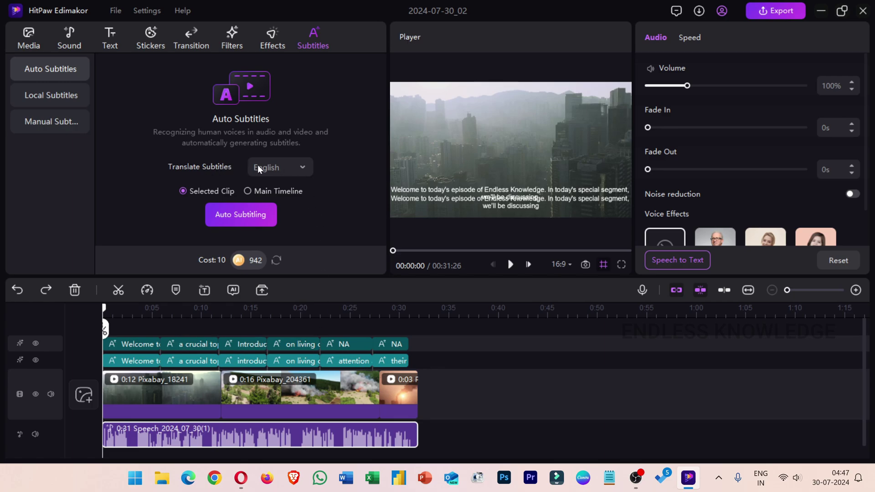
- Set subtitle translation back to None and delete all the generated subtitles from both subtitle tracks
click(289, 167)
scroll(281, 186, up, 1)
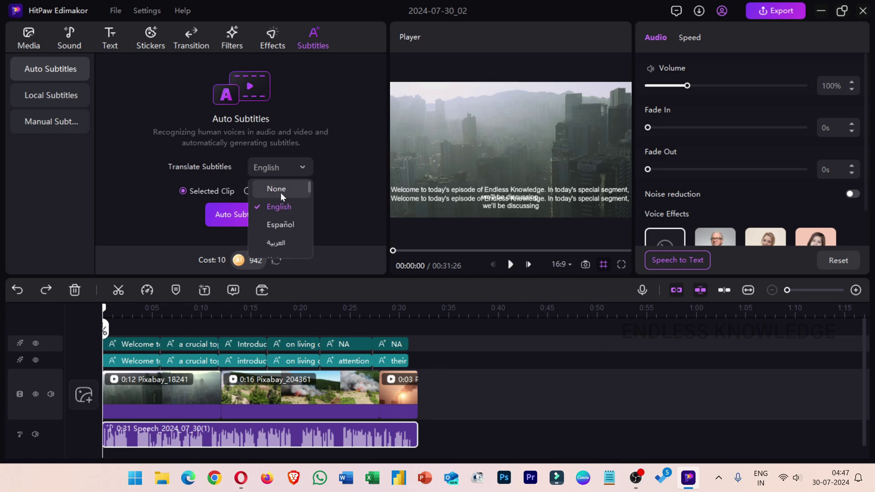
click(280, 191)
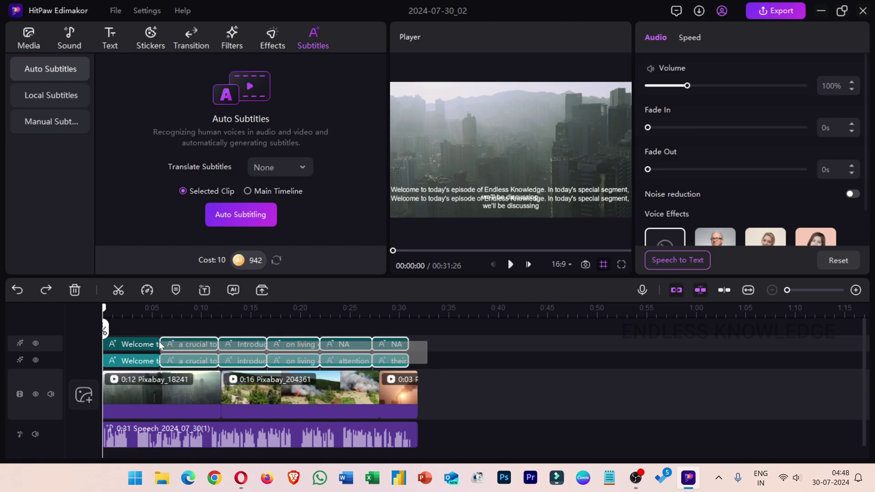
click(136, 340)
key(Delete)
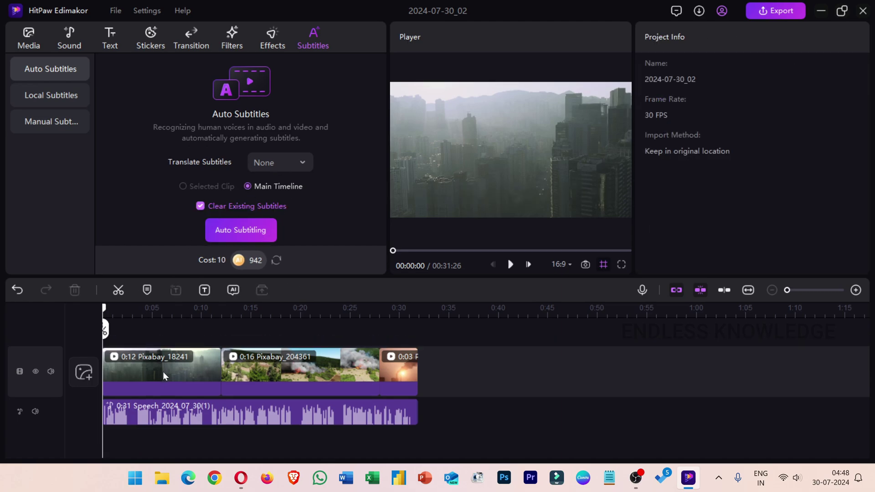
- Generate untranslated auto subtitles for the speech clip and play back the opening seconds to check them
click(152, 407)
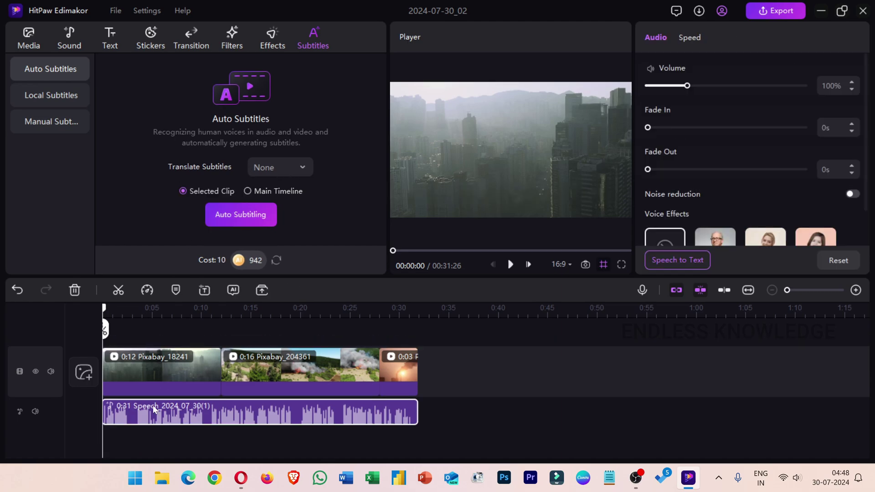
click(242, 218)
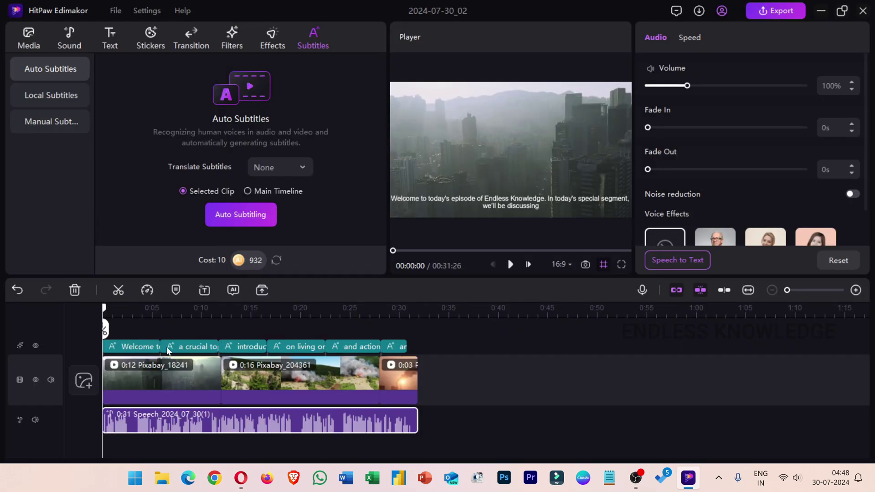
key(space)
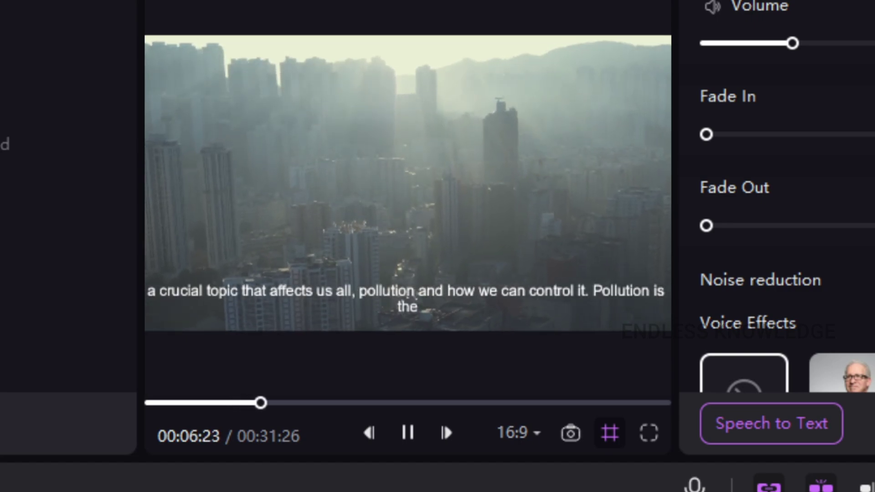
key(space)
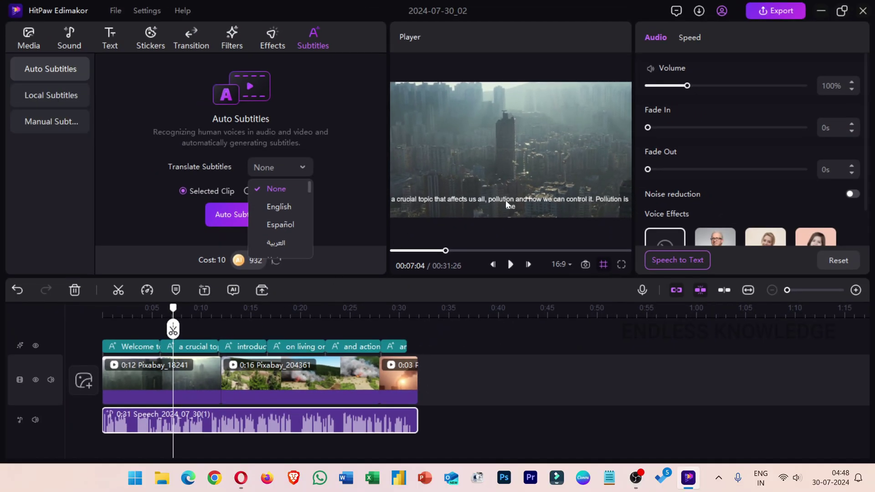
click(546, 337)
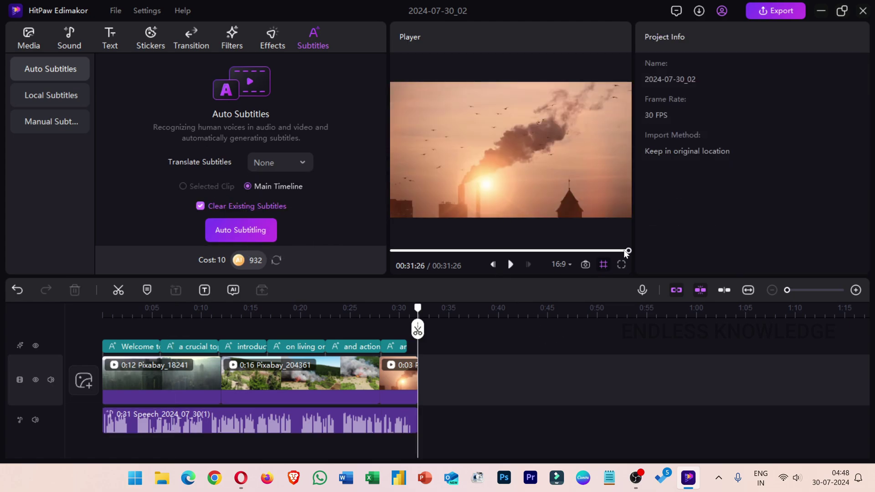
- Split the second subtitle after "pollution and" so that "how we can control it. Pollution is the" becomes a separate line
click(137, 349)
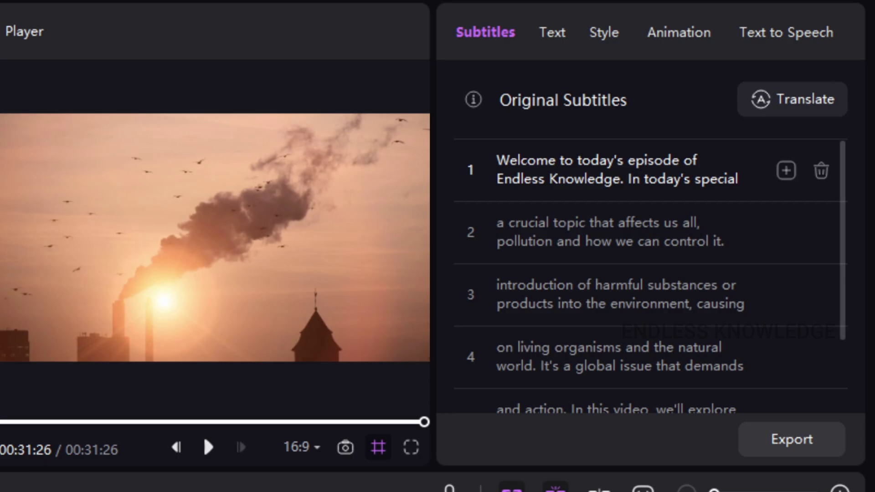
click(36, 422)
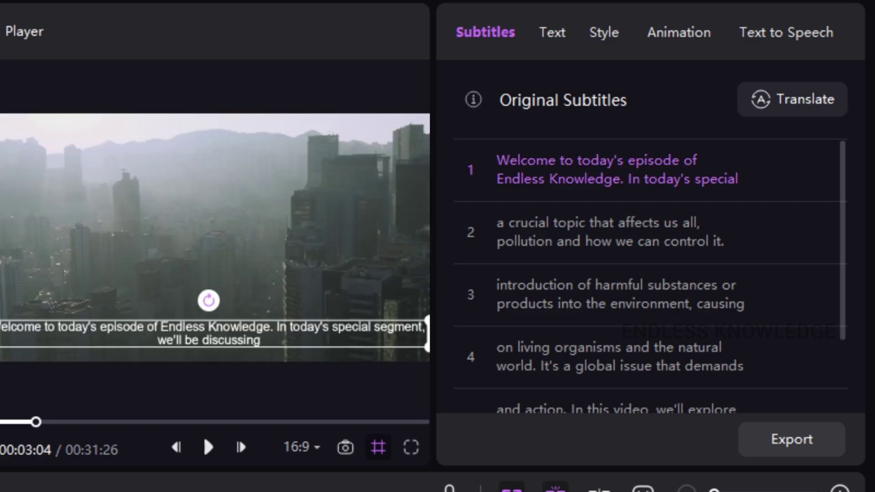
click(592, 232)
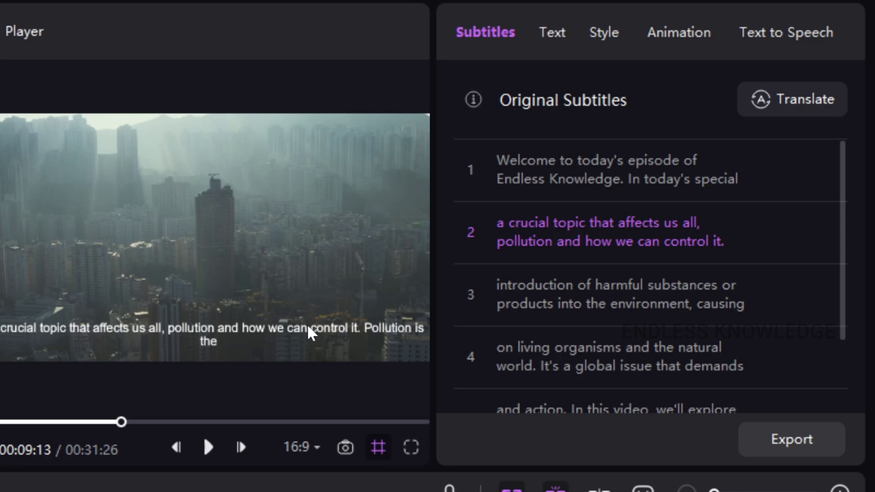
click(590, 243)
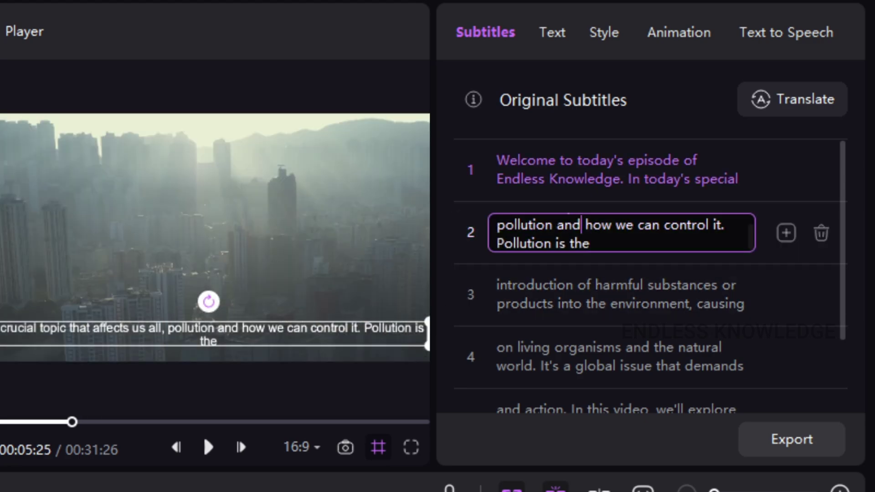
click(584, 225)
key(BackSpace)
key(Return)
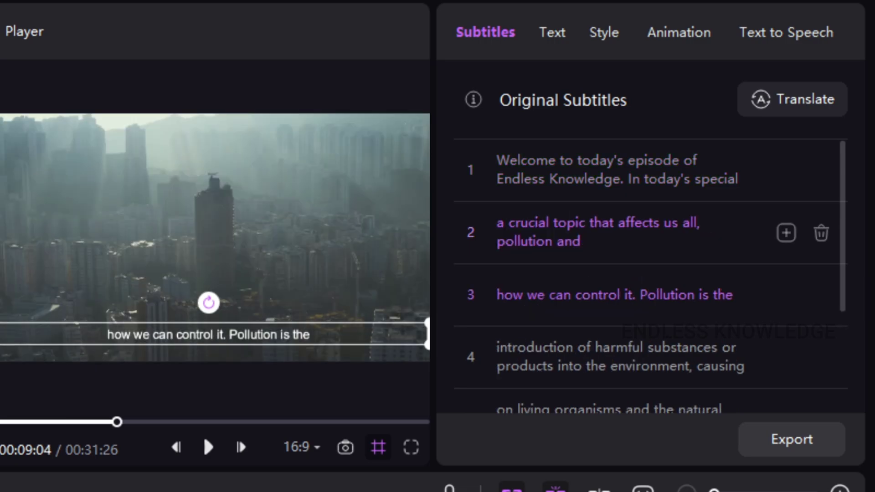
- Play back the video from the second subtitle into the wildfire clip to check the split lines
shift+click(601, 294)
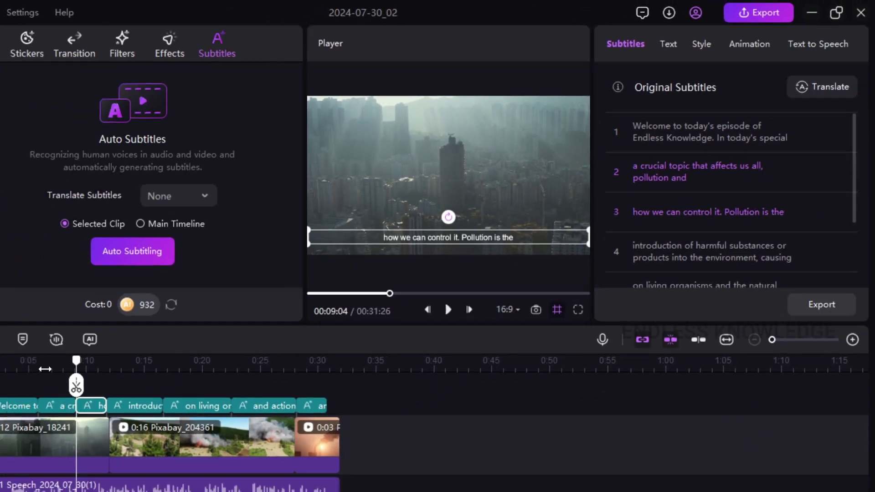
drag(75, 365, 45, 369)
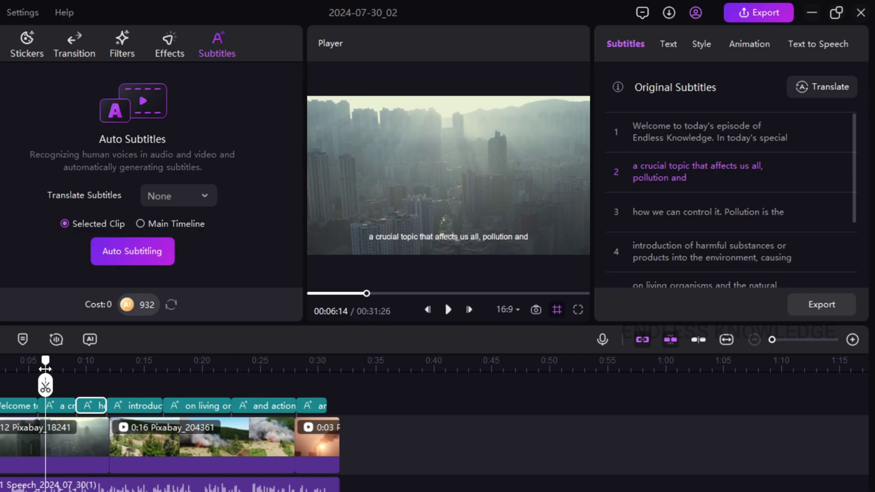
key(space)
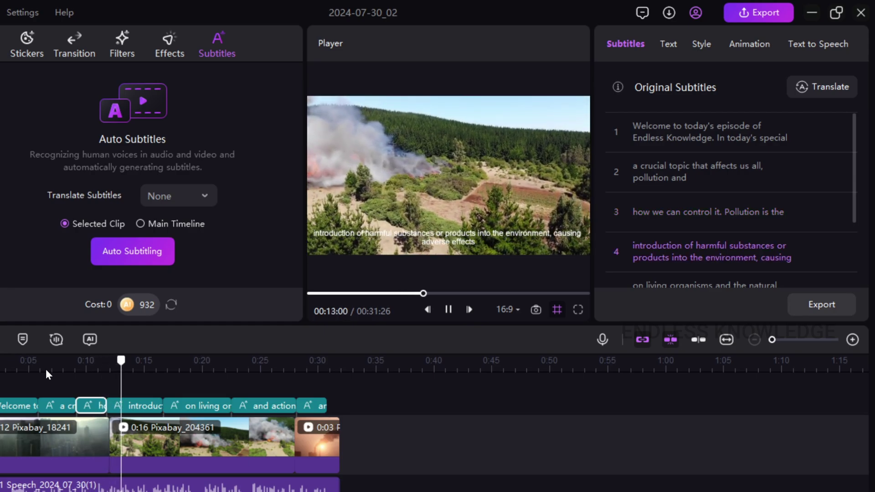
key(space)
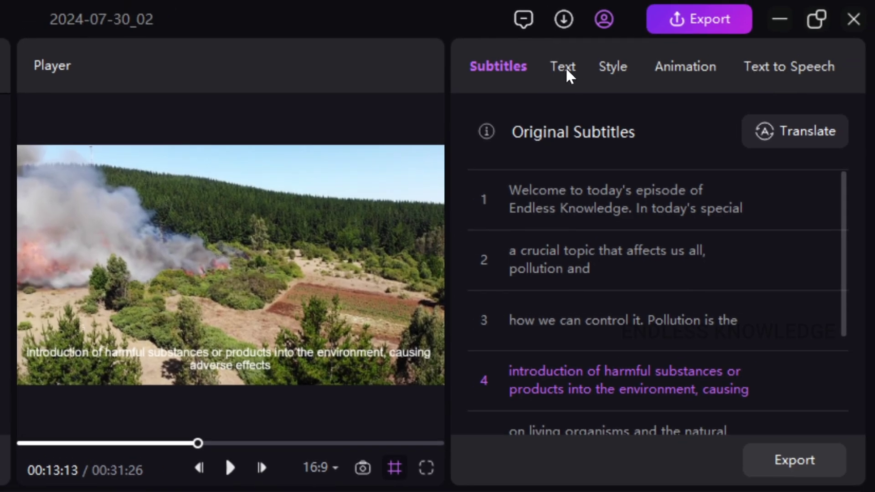
- Give all subtitles a black text background and reduce its opacity to semi-transparent
click(567, 72)
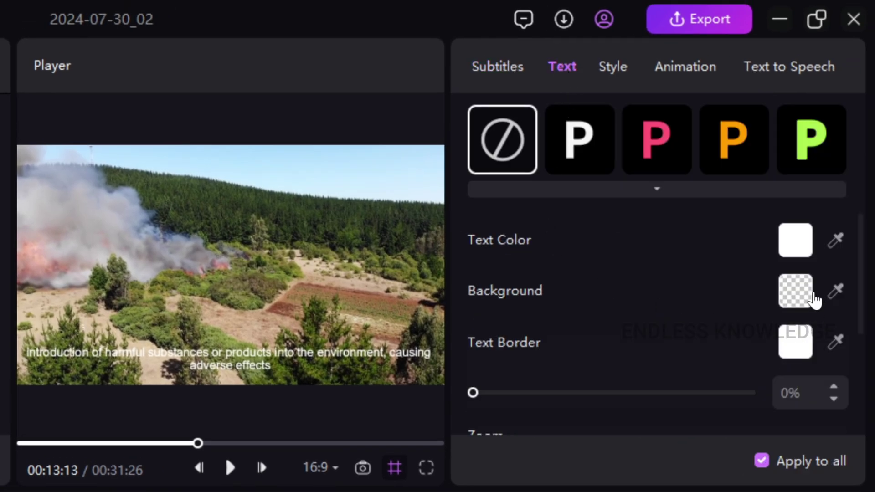
click(805, 301)
click(583, 483)
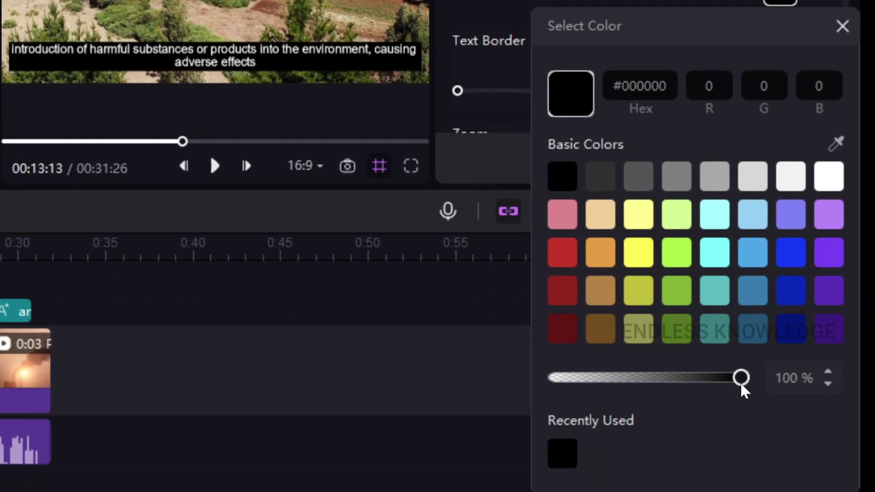
drag(741, 383, 683, 384)
click(842, 26)
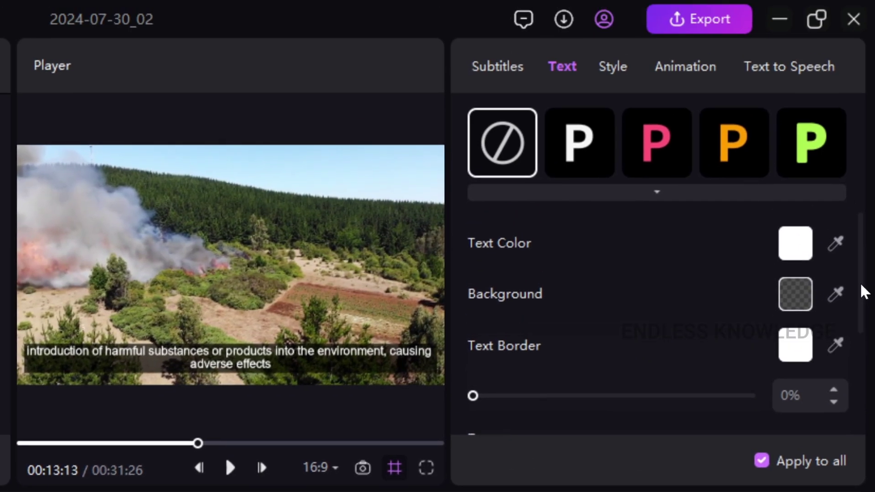
- Examine the subtitle font, alignment and colour settings and the full set of text style presets
scroll(861, 274, up, 5)
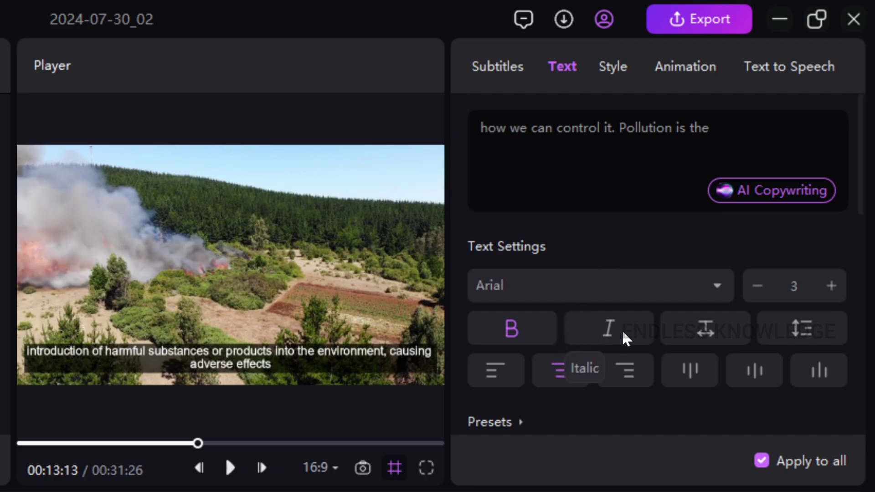
scroll(462, 261, down, 3)
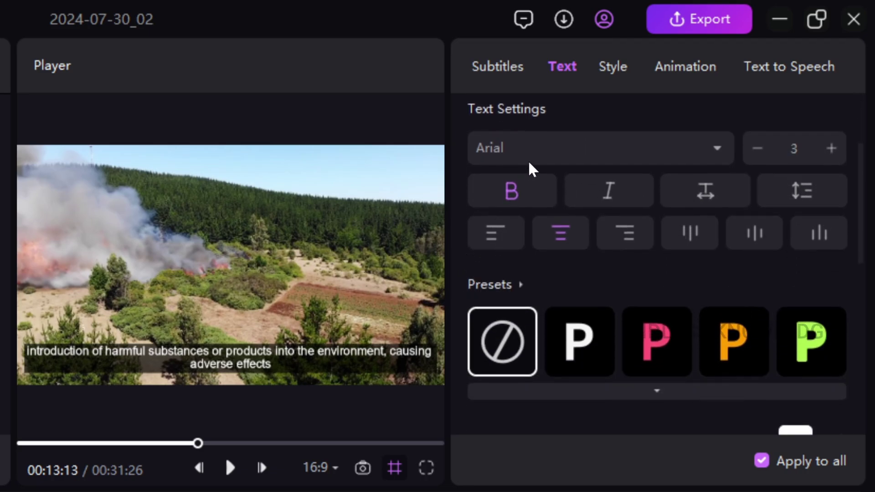
scroll(461, 328, down, 3)
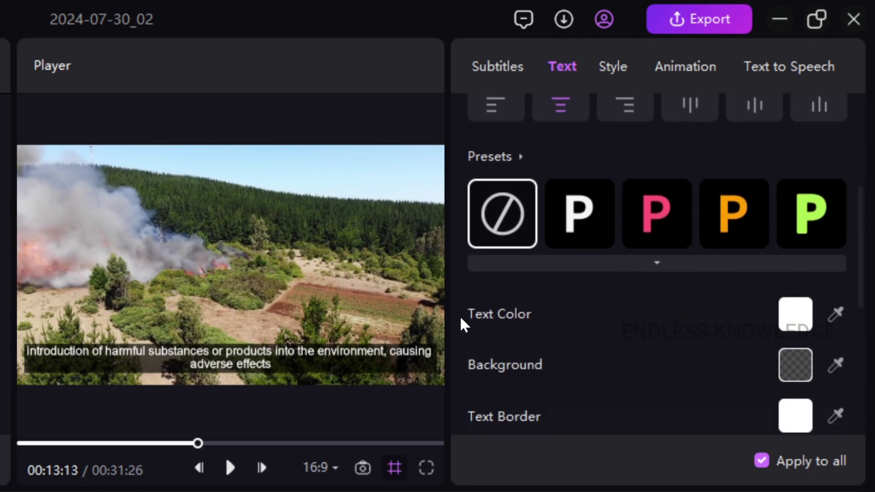
click(562, 255)
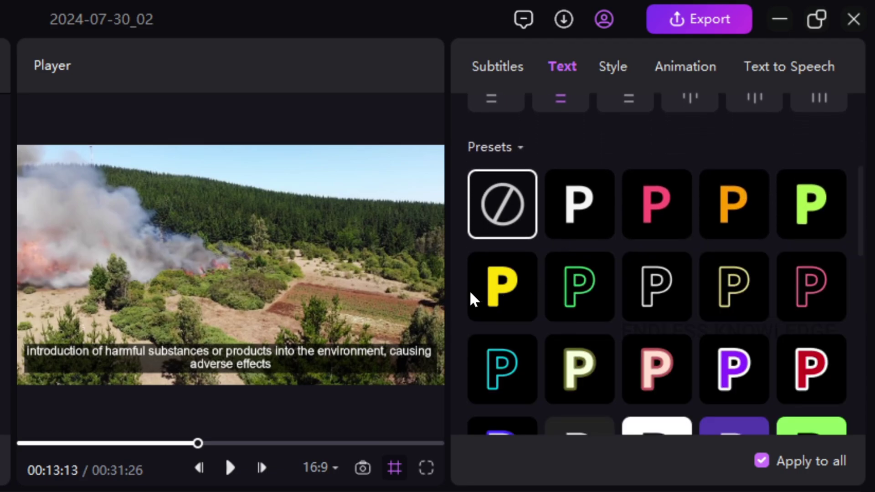
scroll(472, 313, down, 5)
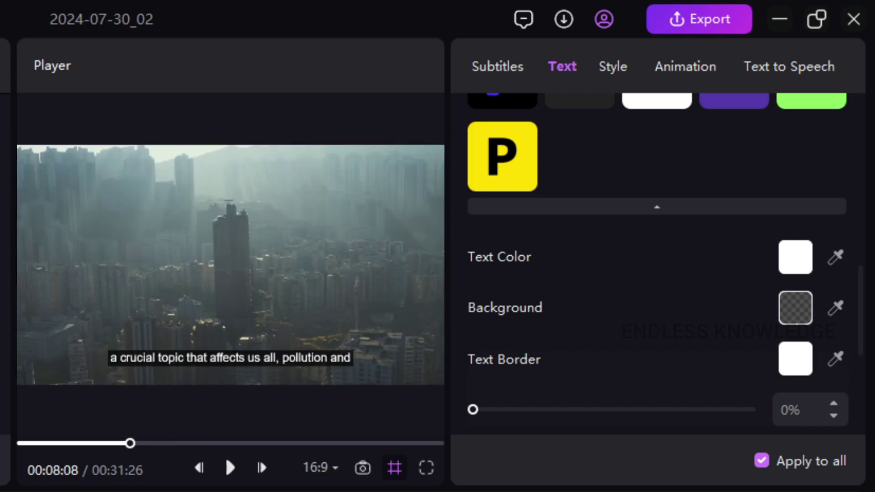
- Merge the second and third subtitles into one line and open the text-to-speech voice options
click(497, 69)
mouse_move(611, 291)
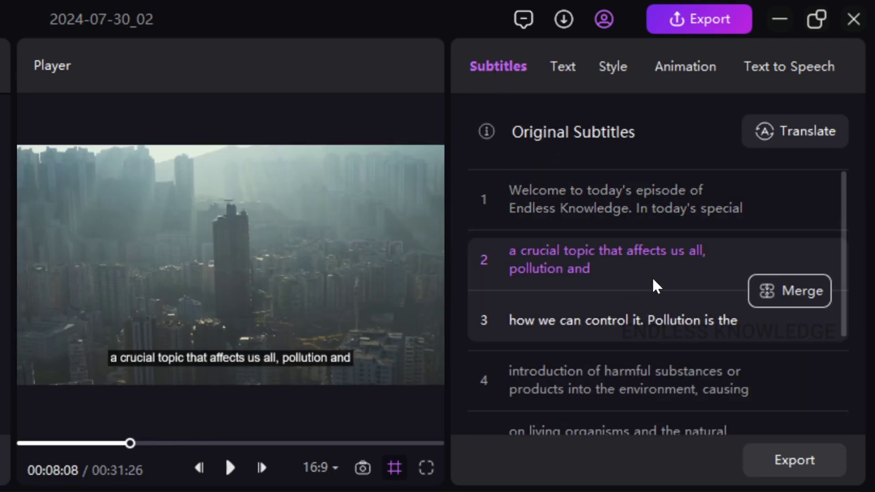
click(791, 293)
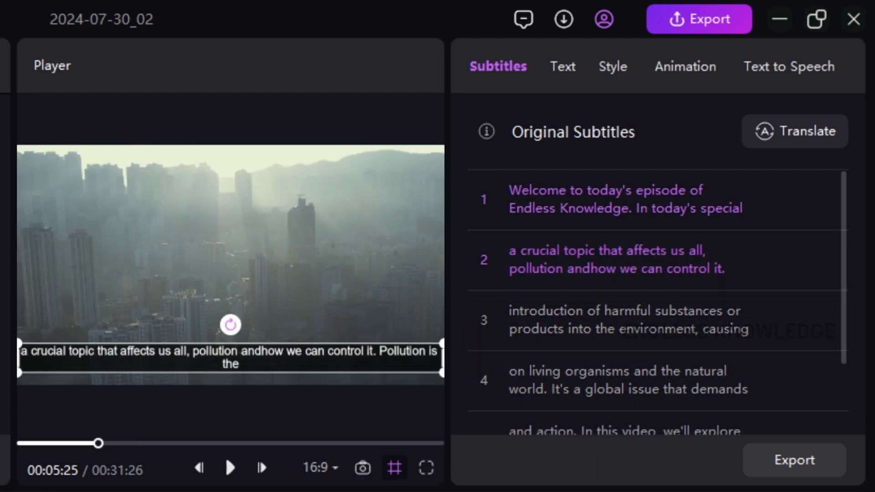
click(800, 76)
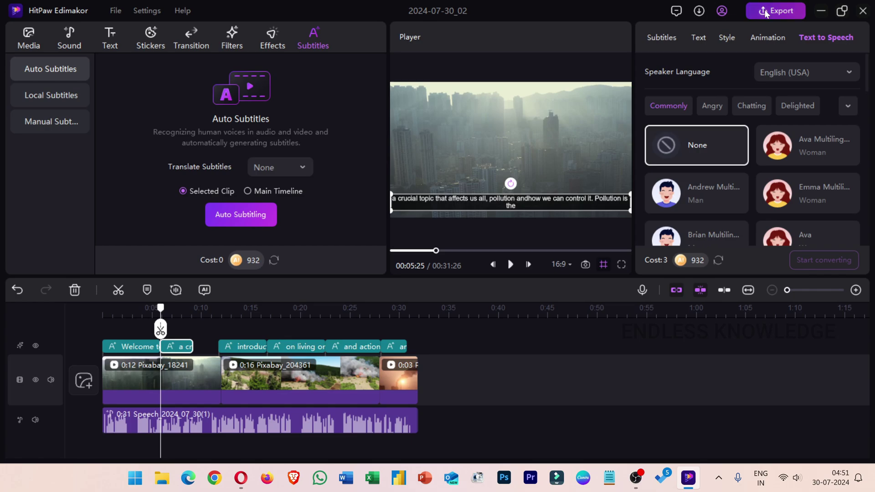
- Start exporting the video under the name "How to control Pollution" and choose the Downloads folder as the save location
key(ctrl+e)
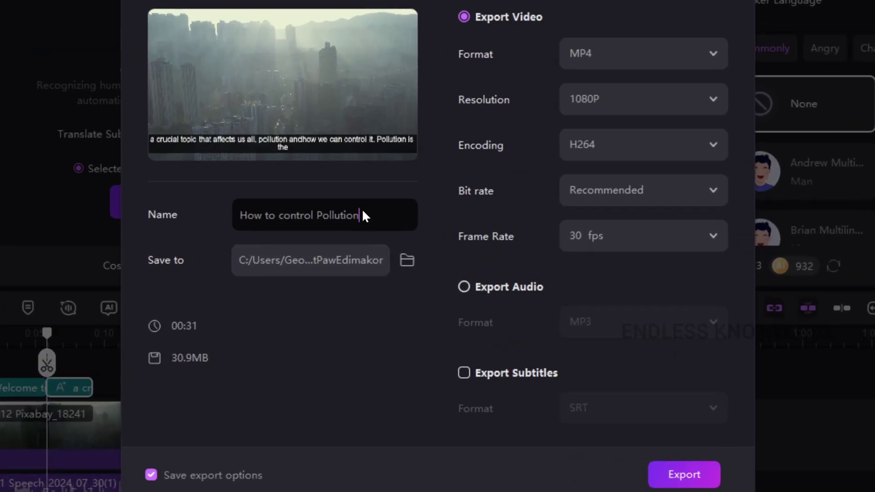
click(410, 262)
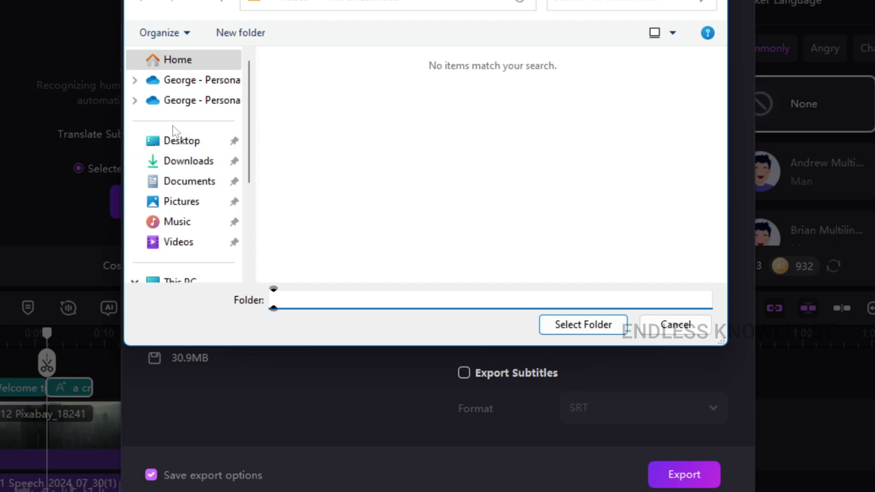
click(189, 161)
click(592, 328)
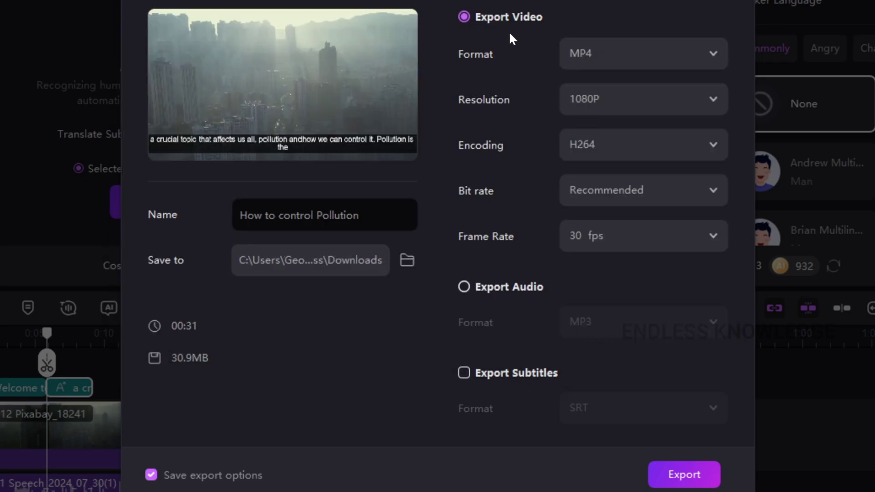
- Include a separate SRT subtitle file in the export and review the options for video format, resolution and encoding
click(464, 373)
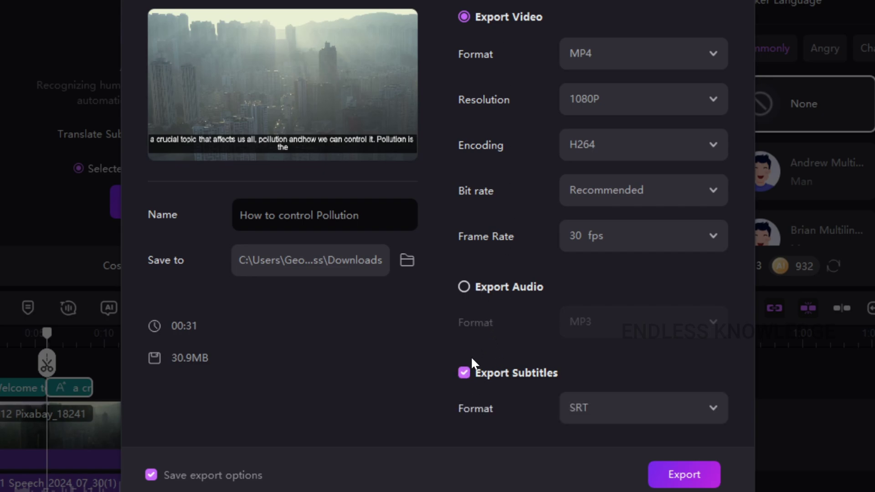
click(606, 51)
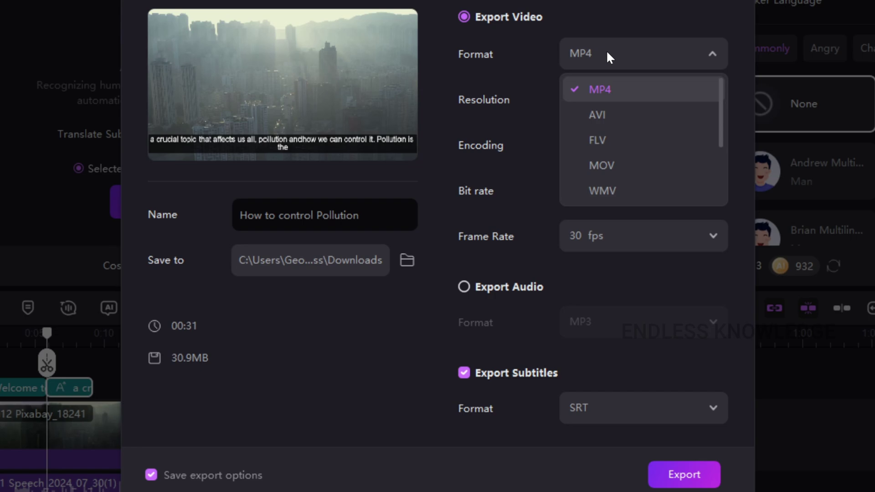
click(543, 48)
click(585, 94)
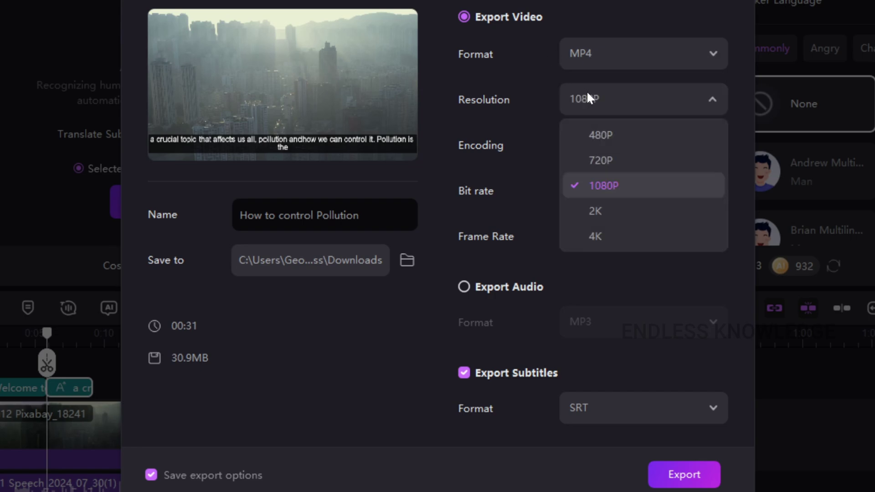
click(516, 132)
click(592, 155)
click(499, 144)
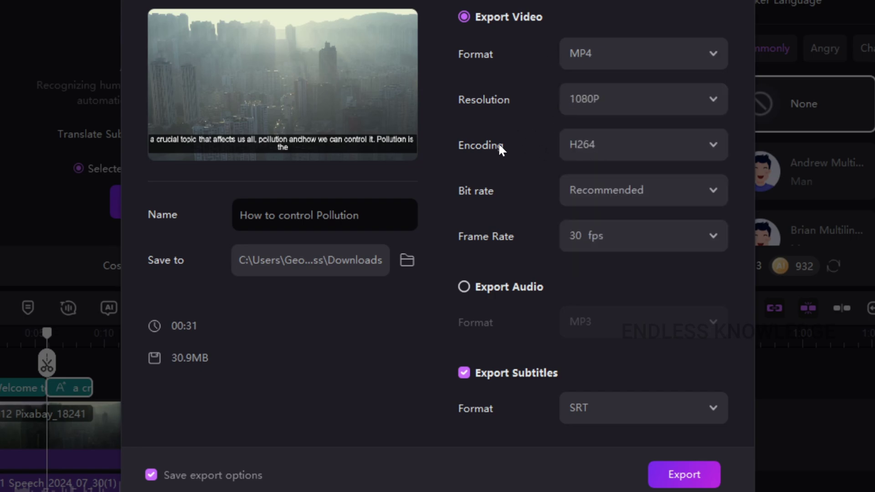
- Set the bit rate to Higher and the frame rate to 60 fps, and export the video
click(573, 185)
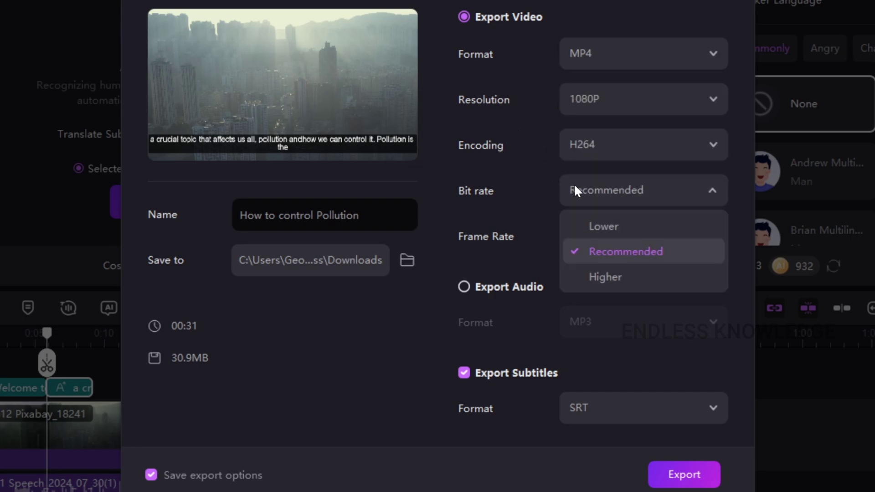
click(588, 276)
click(564, 239)
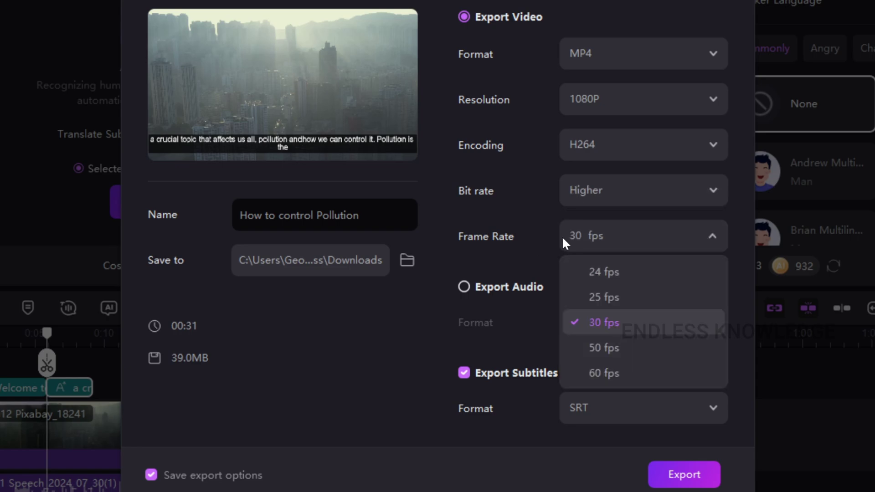
click(596, 372)
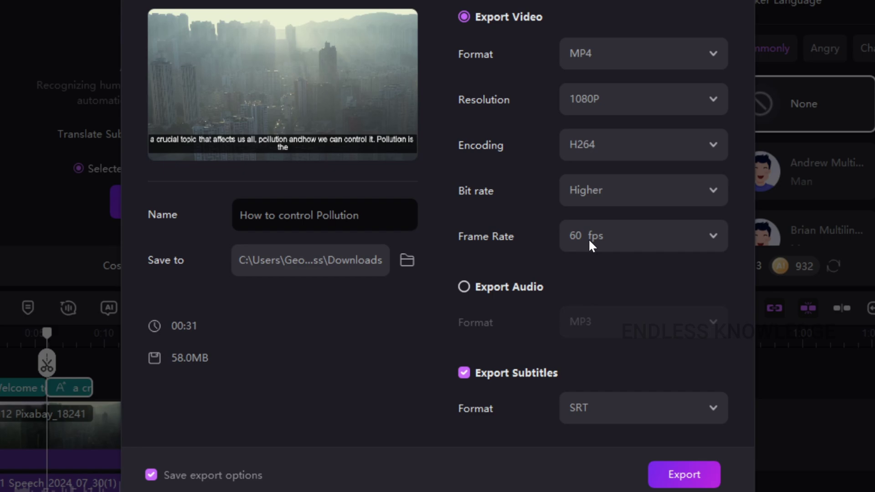
click(687, 474)
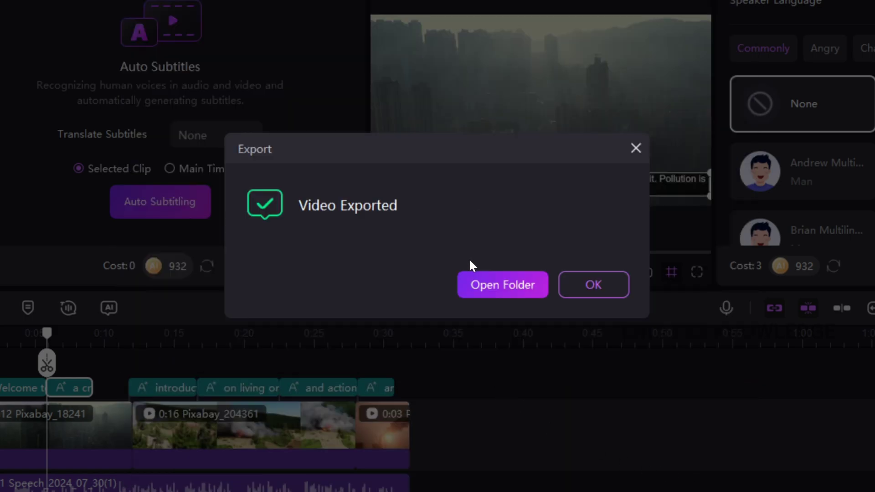
- Open the export folder and start How to control Pollution.mp4 in VLC media player, pausing it at the opening subtitle
click(486, 283)
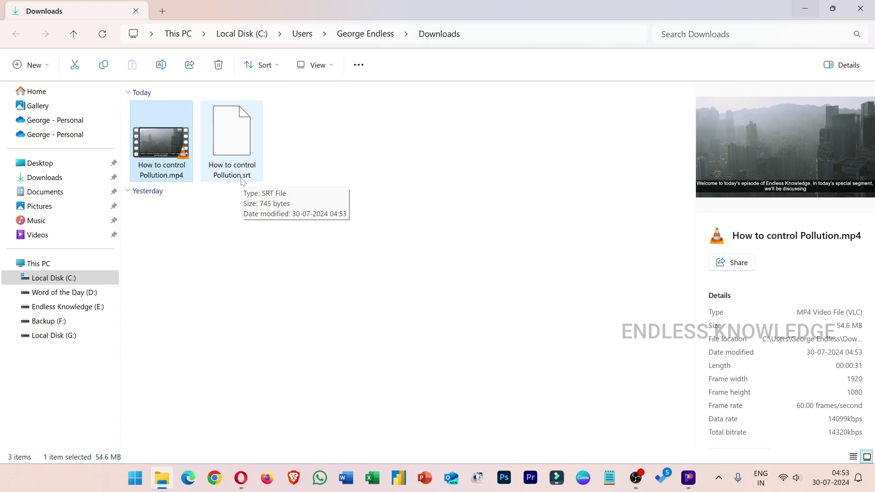
double_click(173, 160)
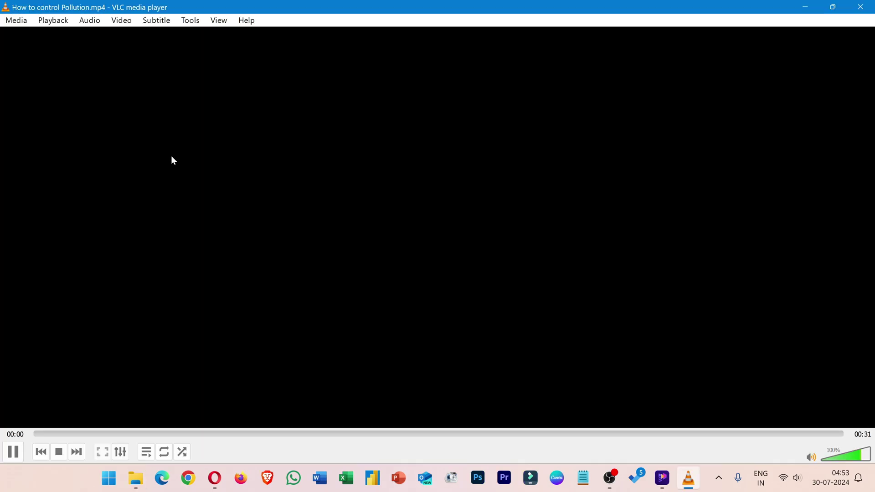
click(14, 450)
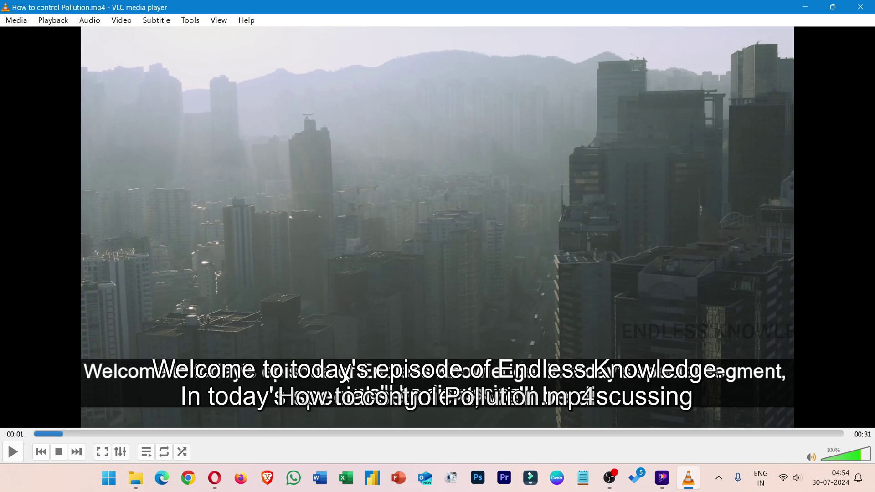
- Disable the separate subtitle track in VLC and play the video to check its embedded subtitles
click(163, 23)
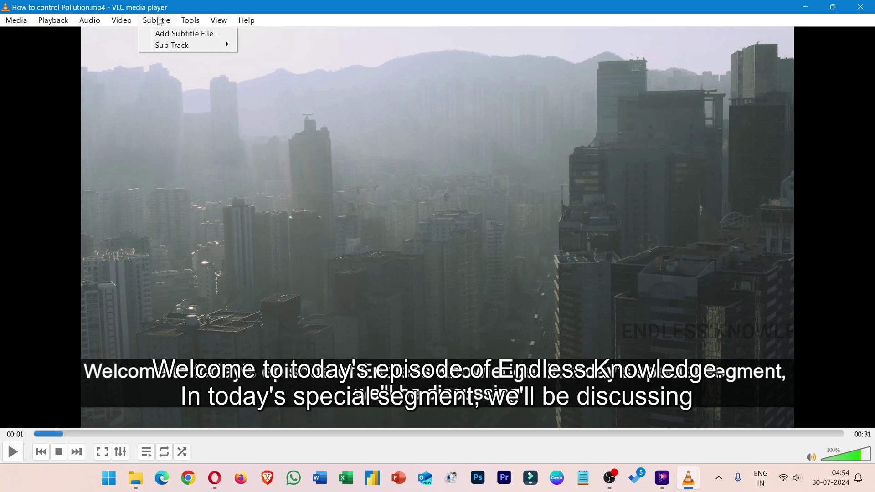
mouse_move(176, 50)
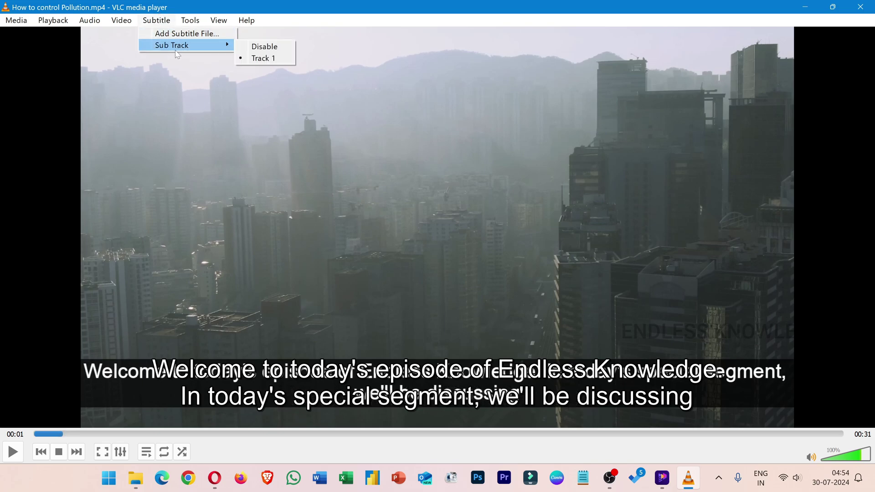
click(271, 48)
click(18, 456)
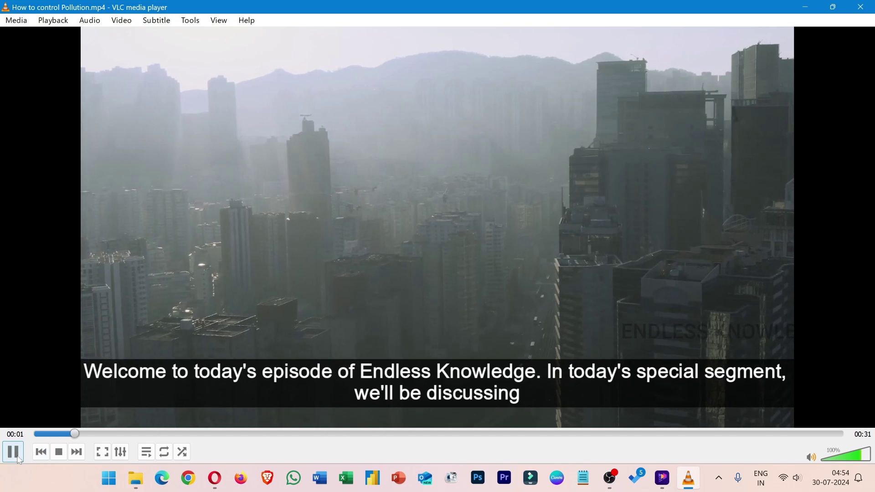
click(13, 452)
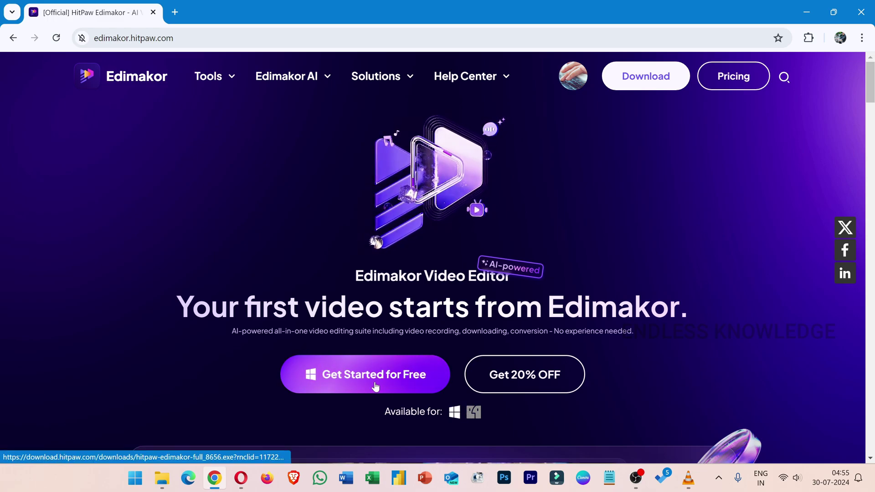
- Download the free Windows installer from the HitPaw Edimakor website in Chrome, run it from Downloads and start the installation
click(375, 385)
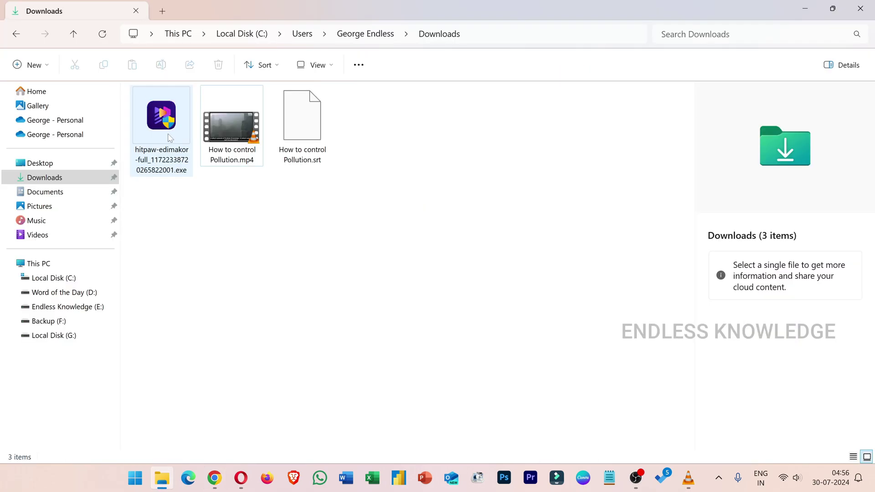
double_click(169, 136)
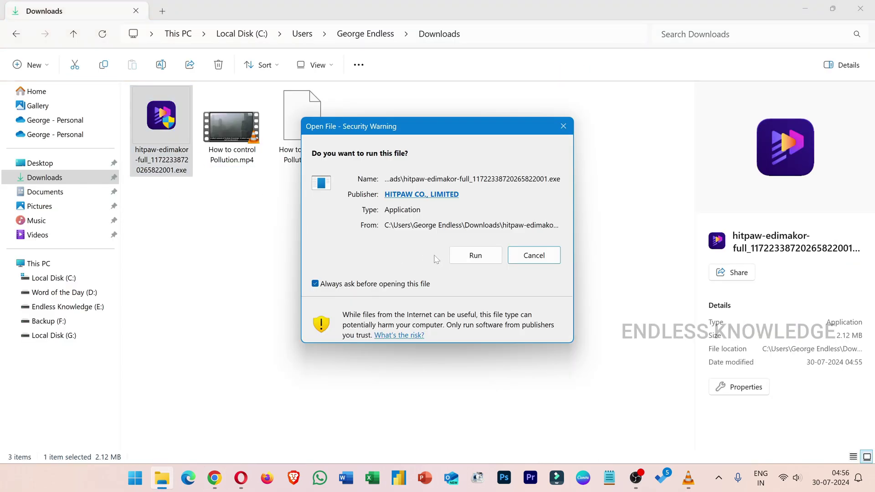
click(473, 255)
click(429, 268)
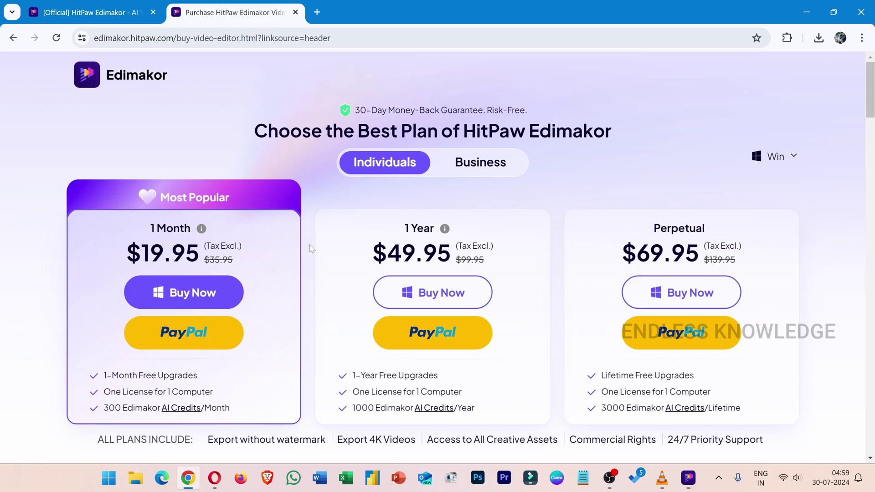
- Examine the Edimakor pricing page, comparing the features of the free trial, 1-month, 1-year and perpetual plans
scroll(310, 250, down, 10)
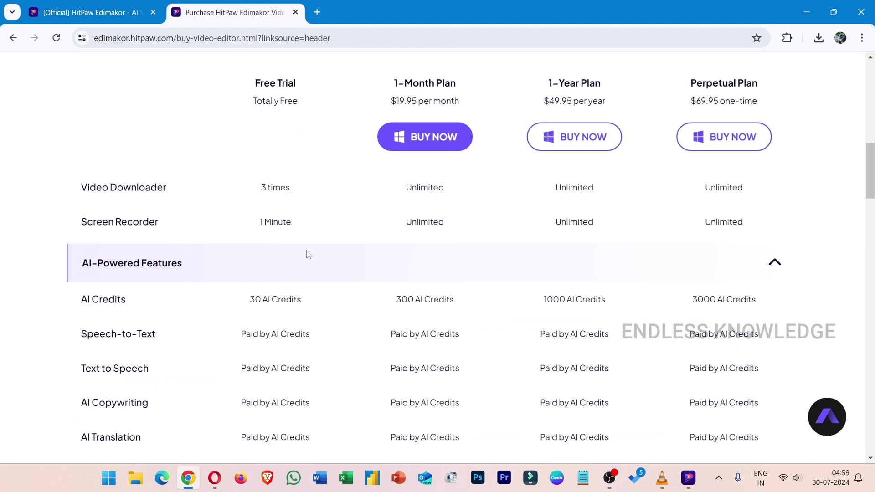
scroll(308, 254, down, 3)
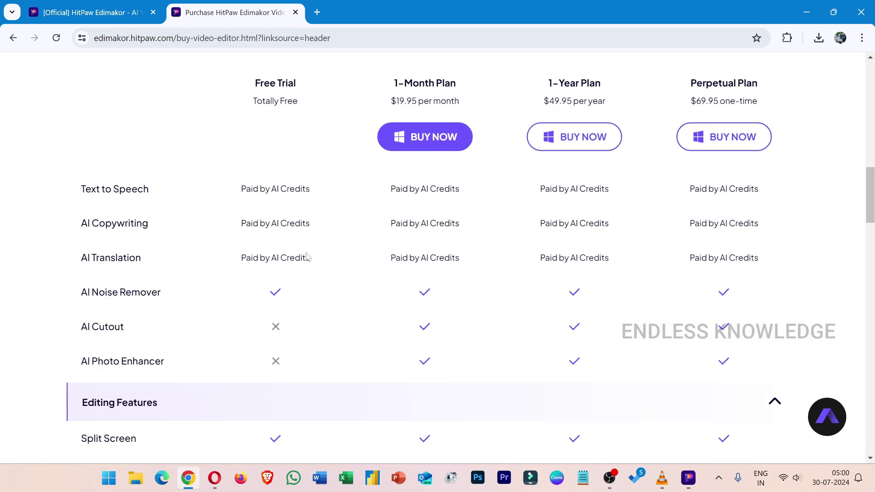
scroll(306, 260, down, 3)
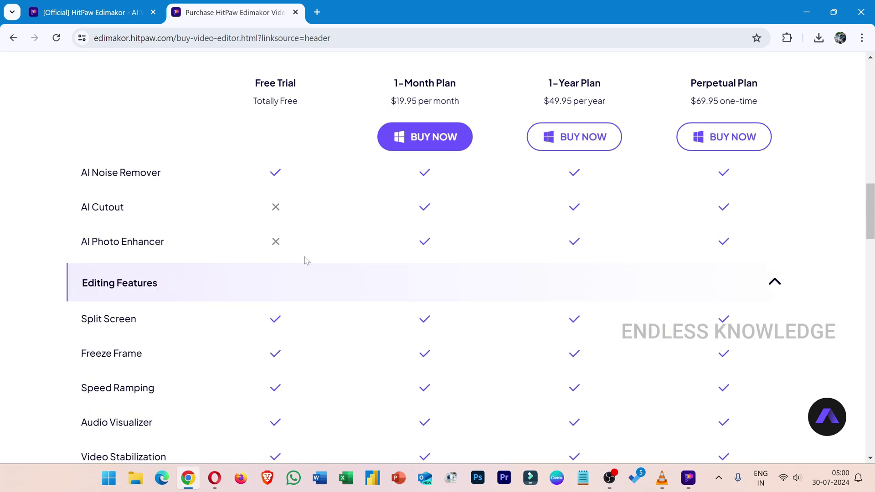
scroll(306, 260, up, 10)
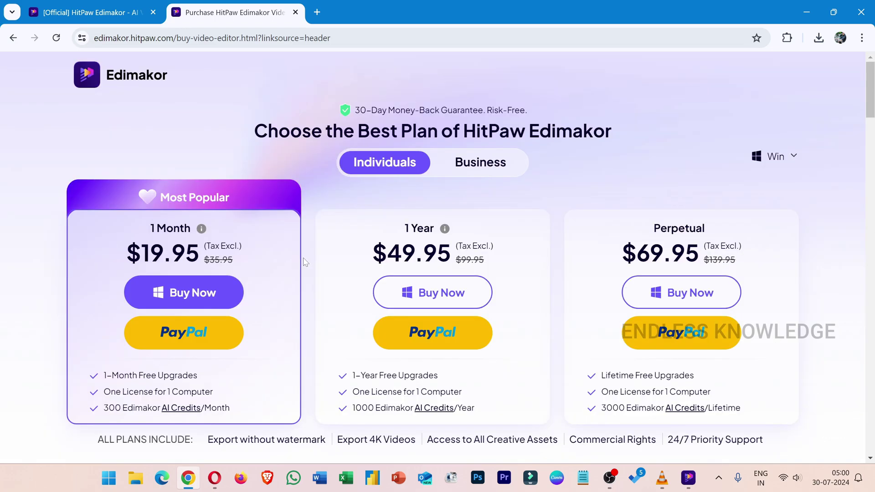